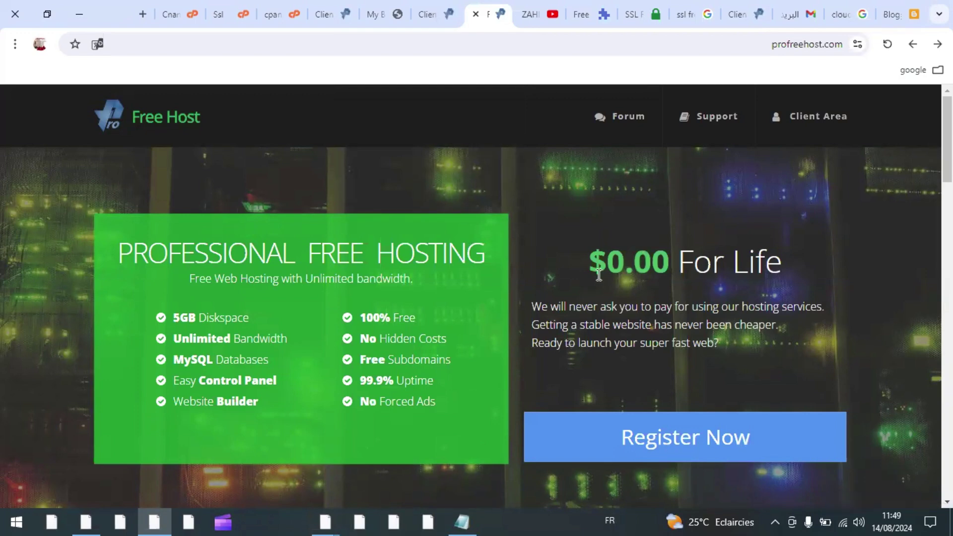
Step: Review the hosting account list, the zahiraa.liveblog365.com website and the account's management page
{"action": "left_click", "coordinate": [436, 13]}
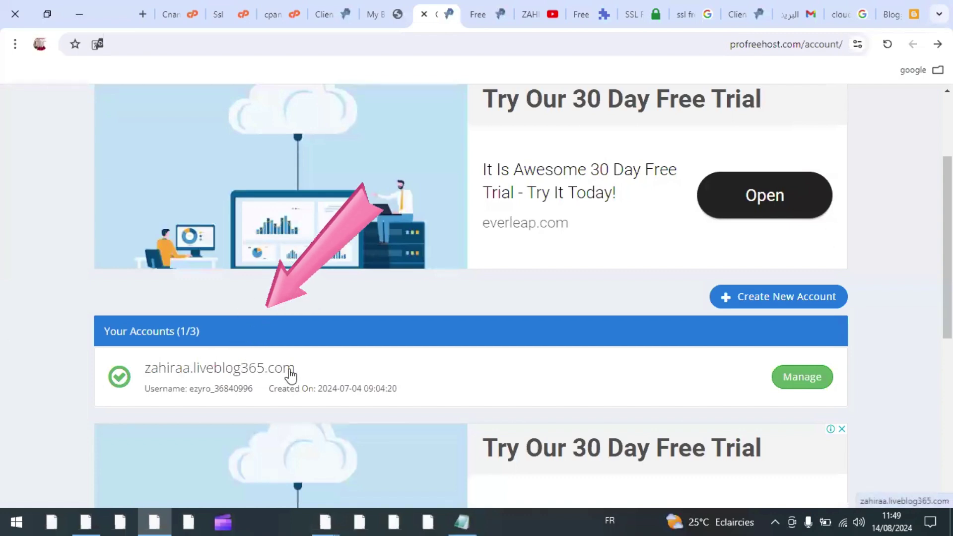
{"action": "left_click", "coordinate": [379, 16]}
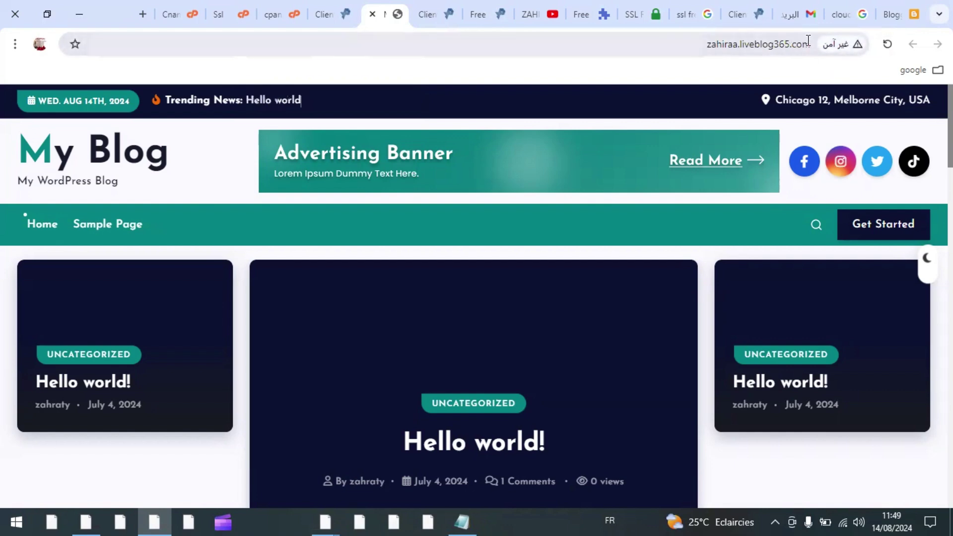
{"action": "left_click", "coordinate": [431, 15]}
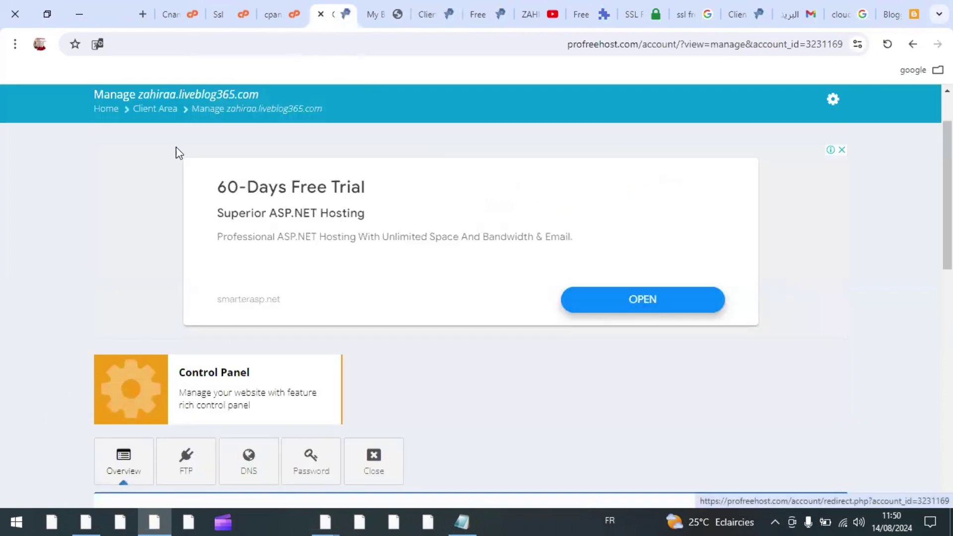
Step: Look through the hosting control panel and examine its SSL/TLS manager and Custom CNAME Records pages
{"action": "left_click", "coordinate": [275, 14]}
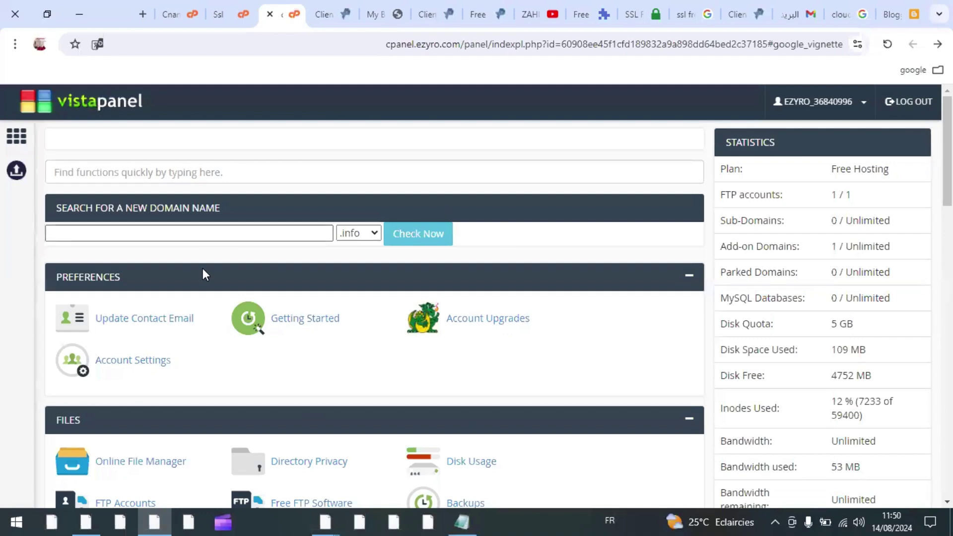
{"action": "scroll", "coordinate": [353, 251], "scroll_direction": "down", "scroll_amount": 7}
{"action": "scroll", "coordinate": [354, 253], "scroll_direction": "down", "scroll_amount": 10}
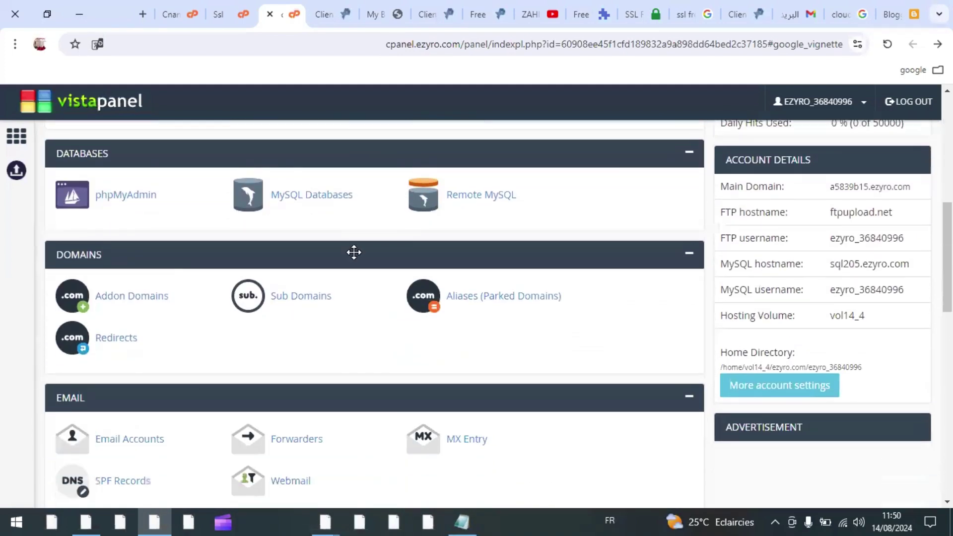
{"action": "scroll", "coordinate": [354, 252], "scroll_direction": "down", "scroll_amount": 3}
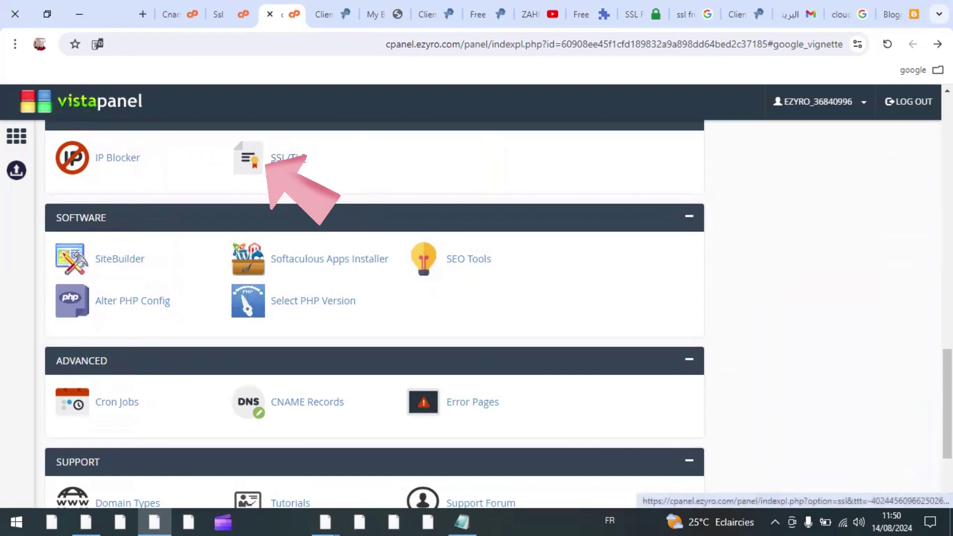
{"action": "left_click", "coordinate": [222, 19]}
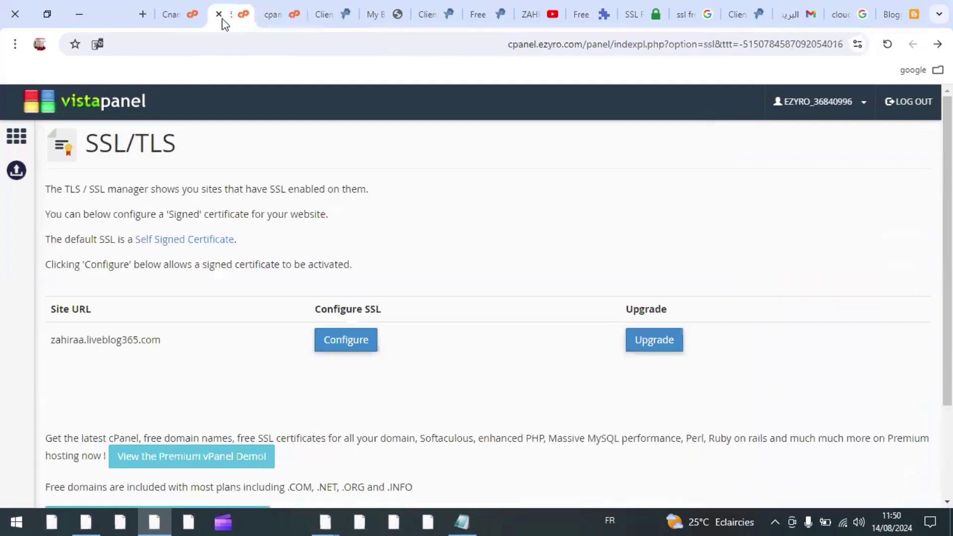
{"action": "left_click", "coordinate": [280, 19]}
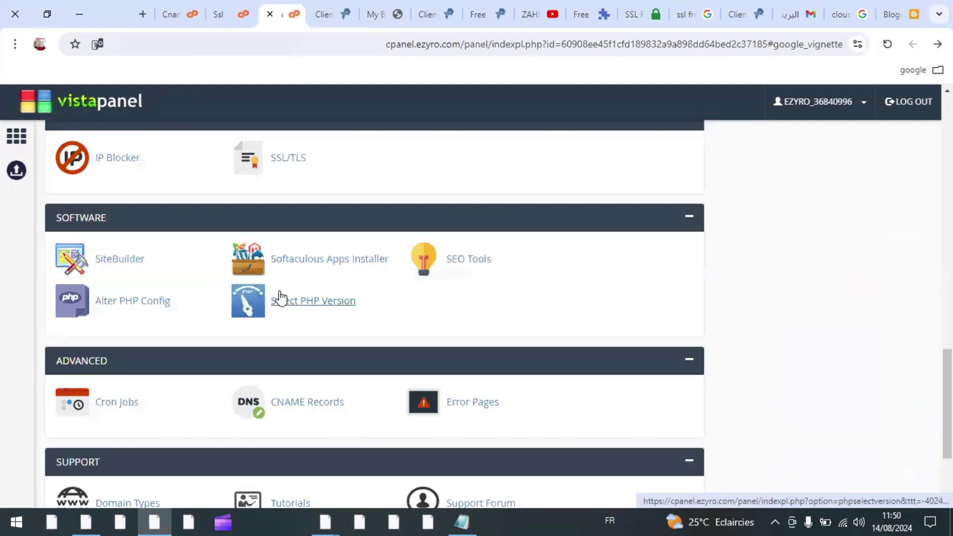
{"action": "scroll", "coordinate": [277, 298], "scroll_direction": "down", "scroll_amount": 3}
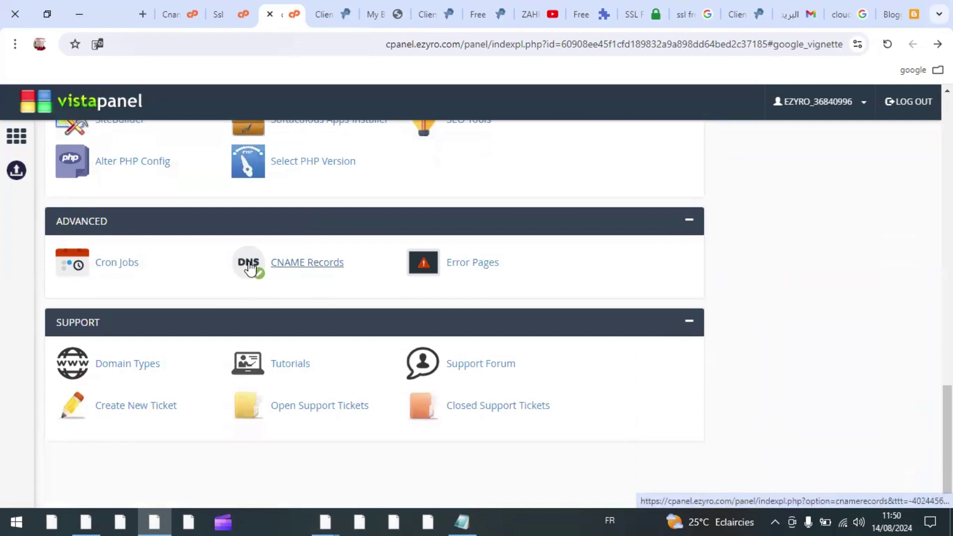
{"action": "left_click", "coordinate": [184, 10]}
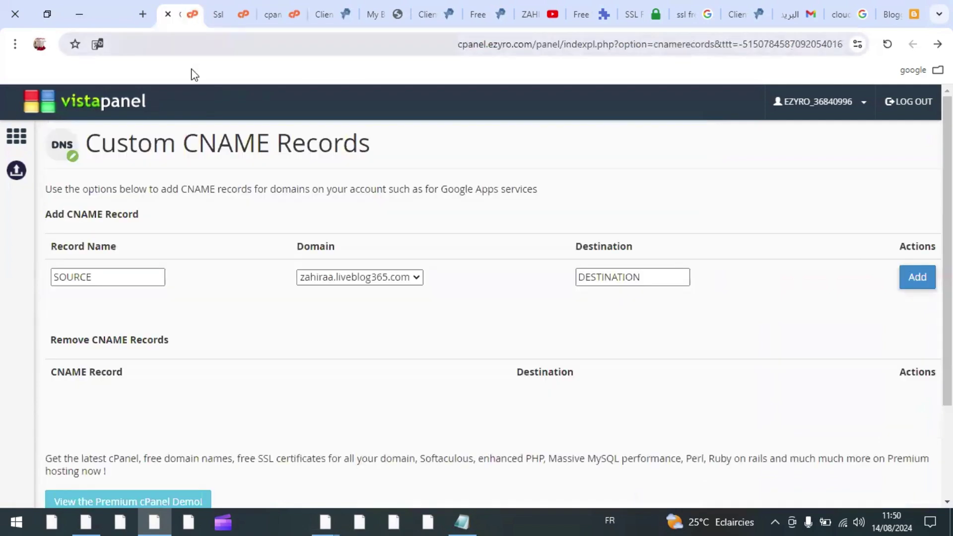
Step: Find the SSL For Free site in the Google results for "ssl free" and bring up its home page
{"action": "left_click", "coordinate": [696, 10]}
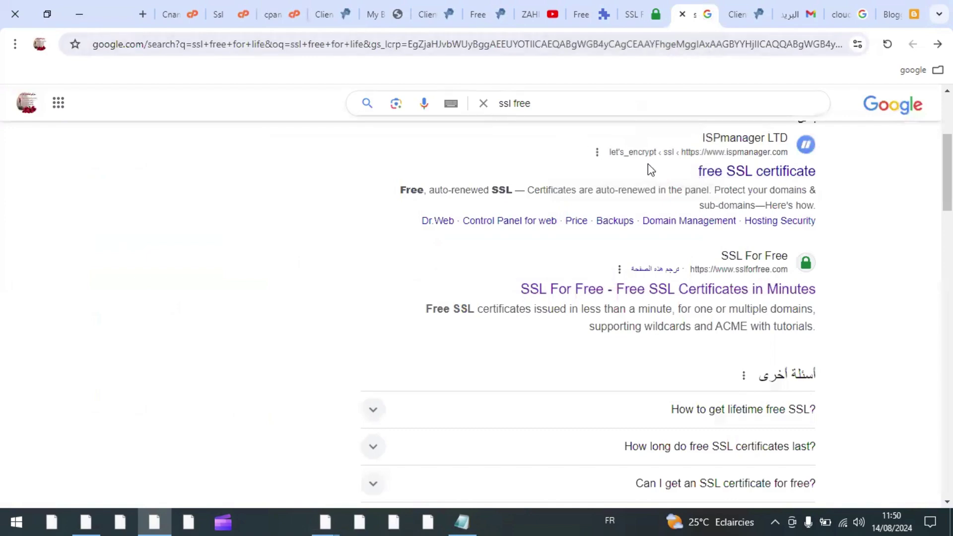
{"action": "scroll", "coordinate": [738, 201], "scroll_direction": "up", "scroll_amount": 4}
{"action": "scroll", "coordinate": [740, 198], "scroll_direction": "down", "scroll_amount": 5}
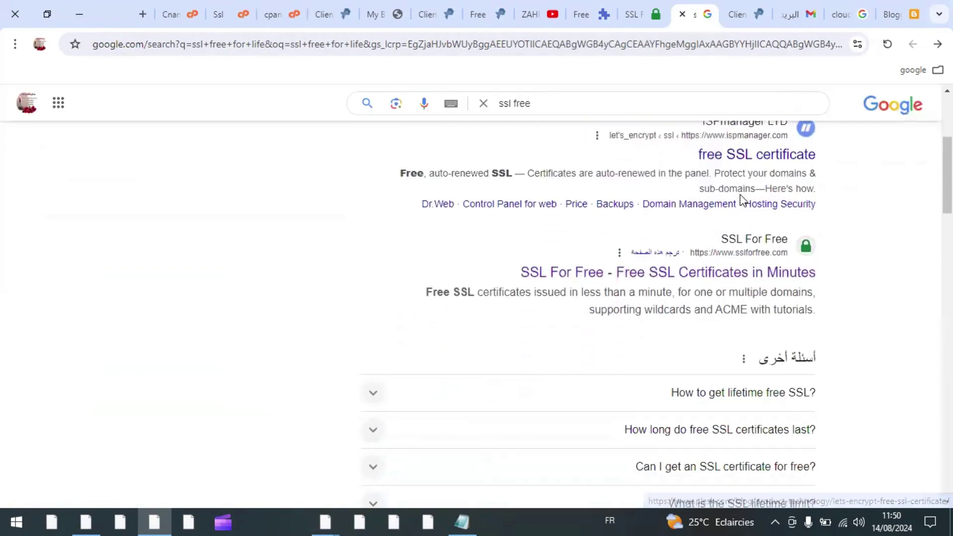
{"action": "scroll", "coordinate": [740, 198], "scroll_direction": "down", "scroll_amount": 1}
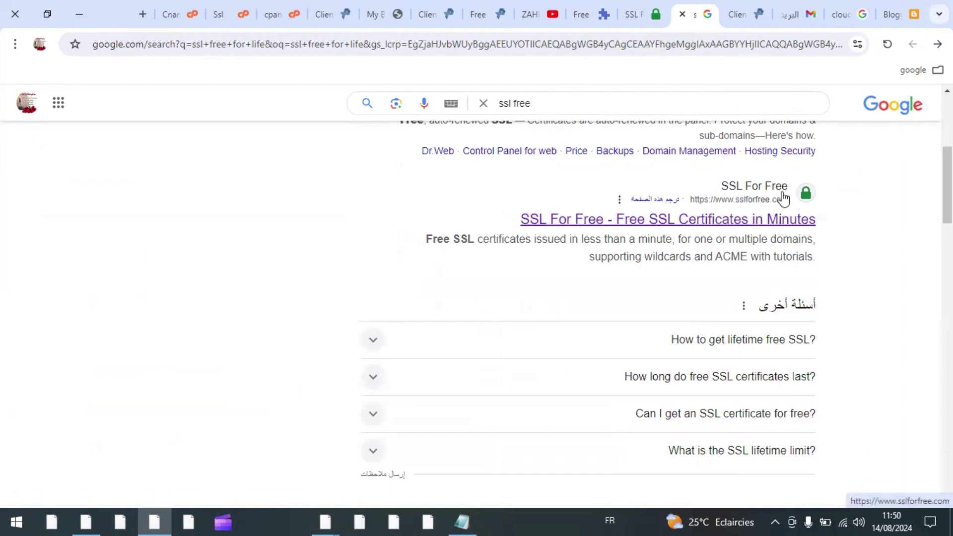
{"action": "left_click", "coordinate": [639, 13]}
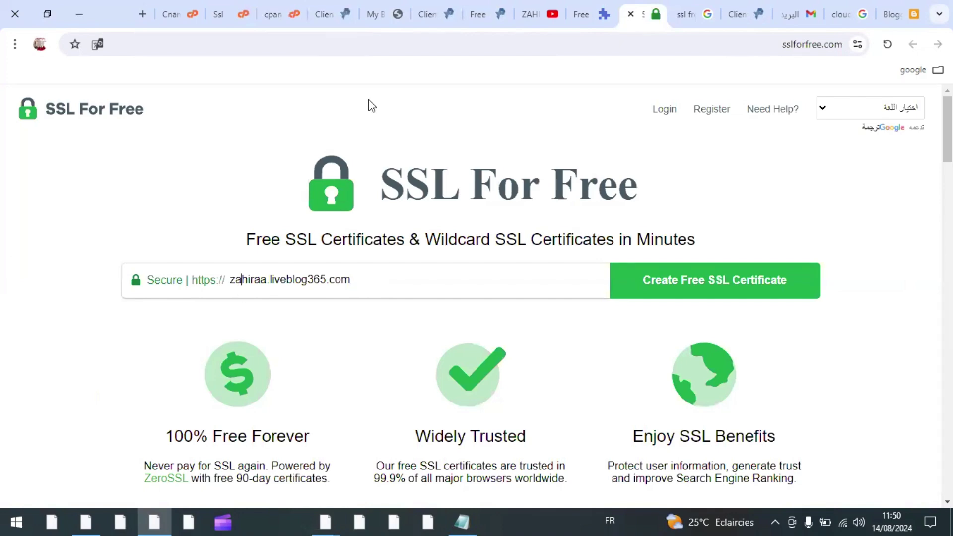
Step: Select the domain name zahiraa.liveblog365.com in the hosting account list
{"action": "left_click", "coordinate": [434, 12]}
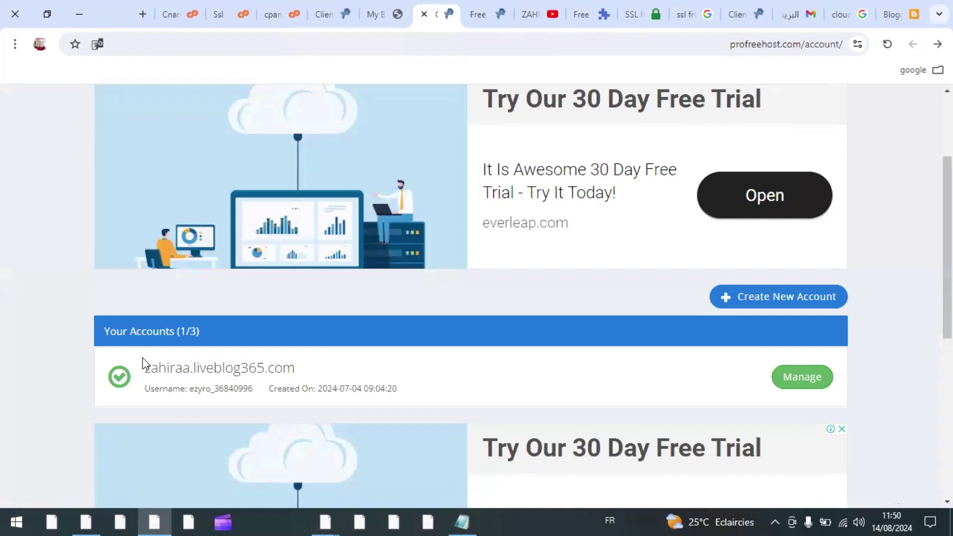
{"action": "left_click_drag", "start_coordinate": [148, 358], "coordinate": [307, 371]}
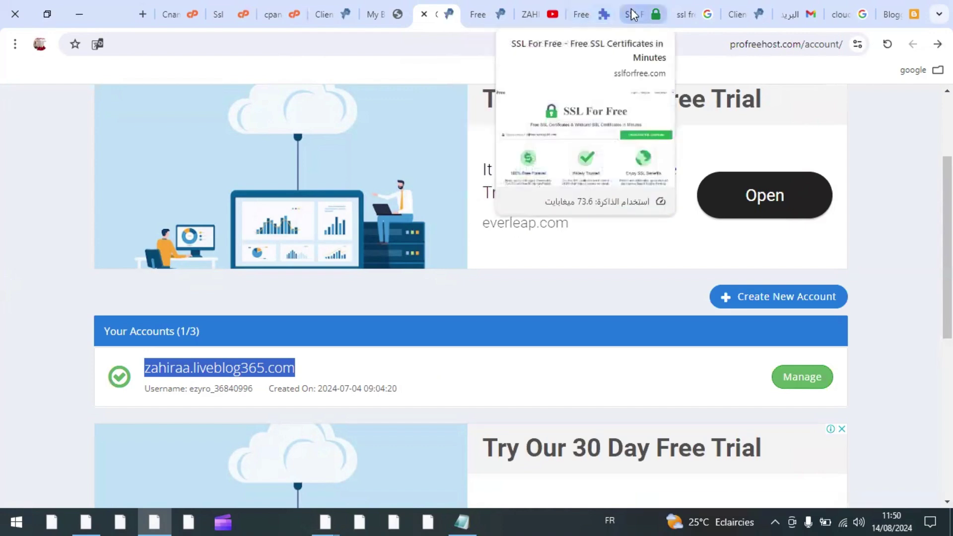
{"action": "left_click", "coordinate": [588, 13]}
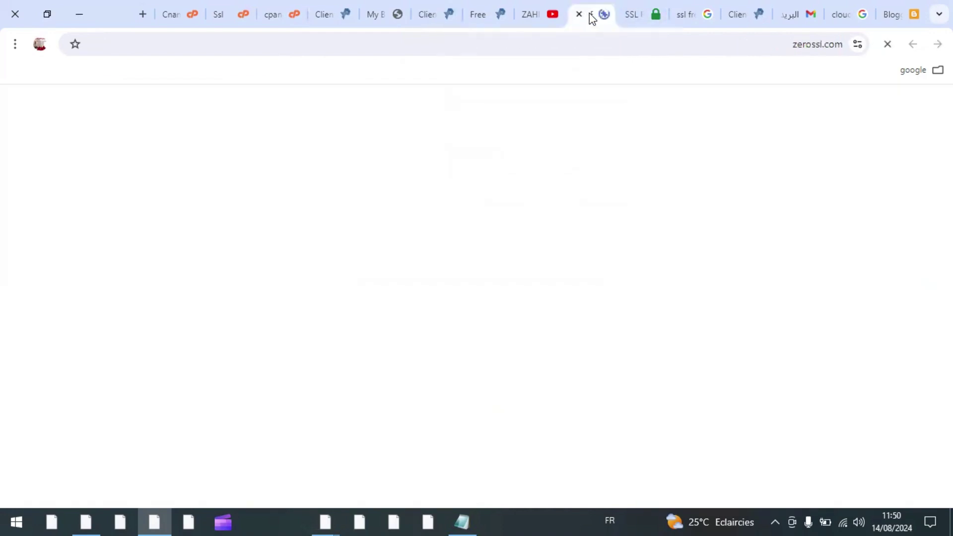
Step: Request a free SSL certificate for zahiraa.liveblog365.com on SSL For Free and register with the account e-mail and password
{"action": "left_click", "coordinate": [638, 15]}
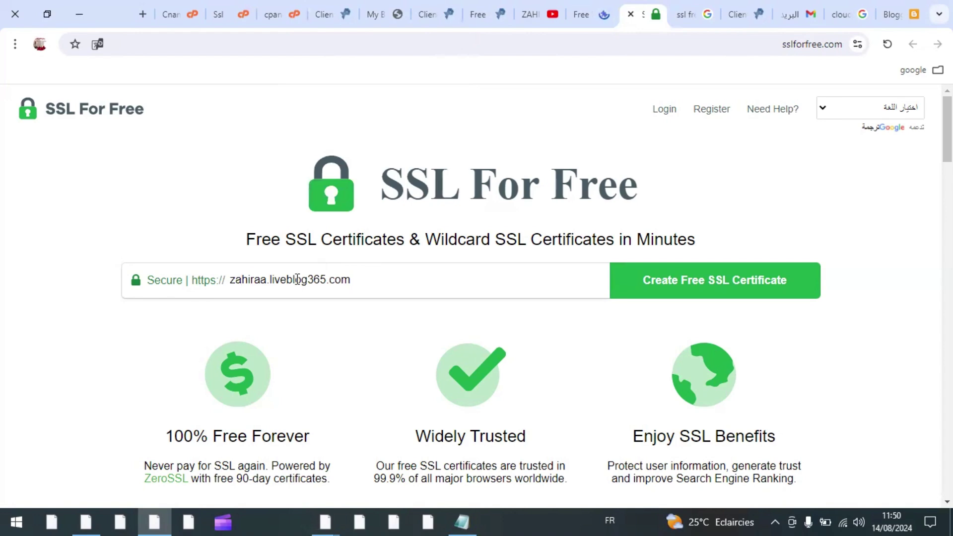
{"action": "left_click", "coordinate": [713, 287]}
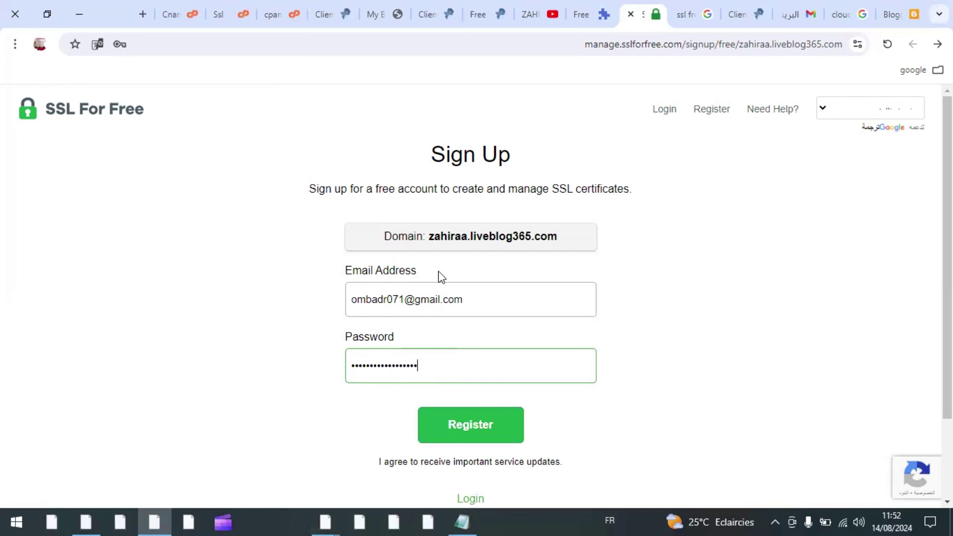
{"action": "left_click", "coordinate": [475, 432]}
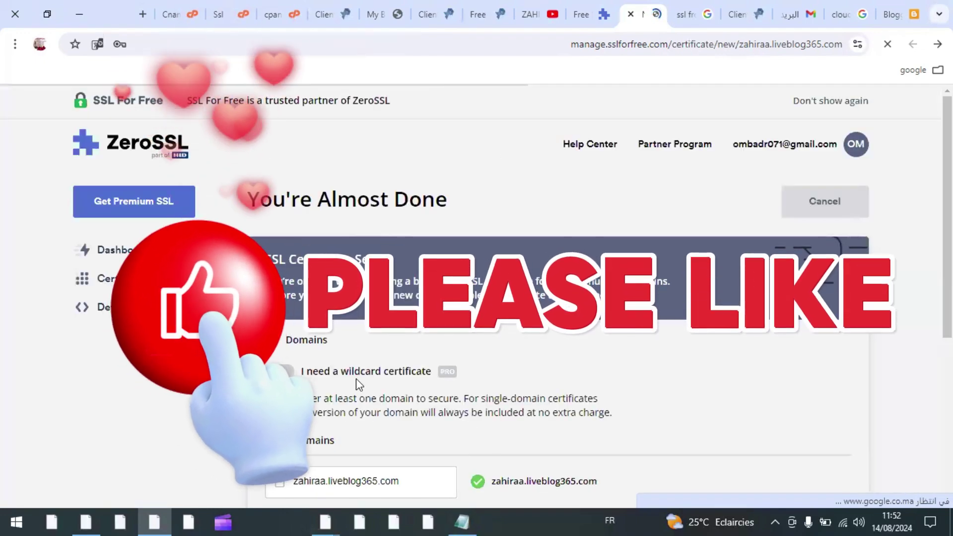
Step: Confirm the certificate's domain, decline saving the password in the browser, and choose the 90-Day Certificate validity
{"action": "scroll", "coordinate": [532, 364], "scroll_direction": "down", "scroll_amount": 3}
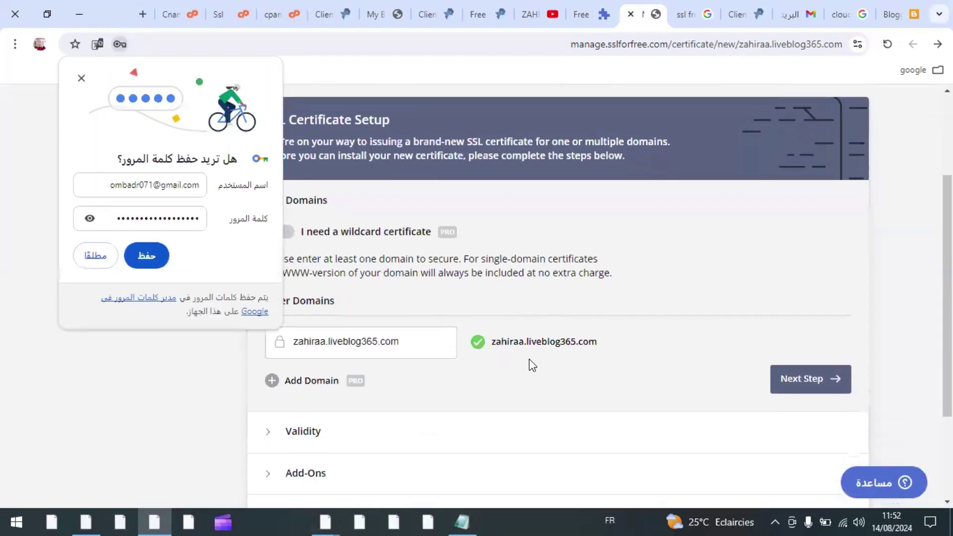
{"action": "scroll", "coordinate": [529, 359], "scroll_direction": "down", "scroll_amount": 2}
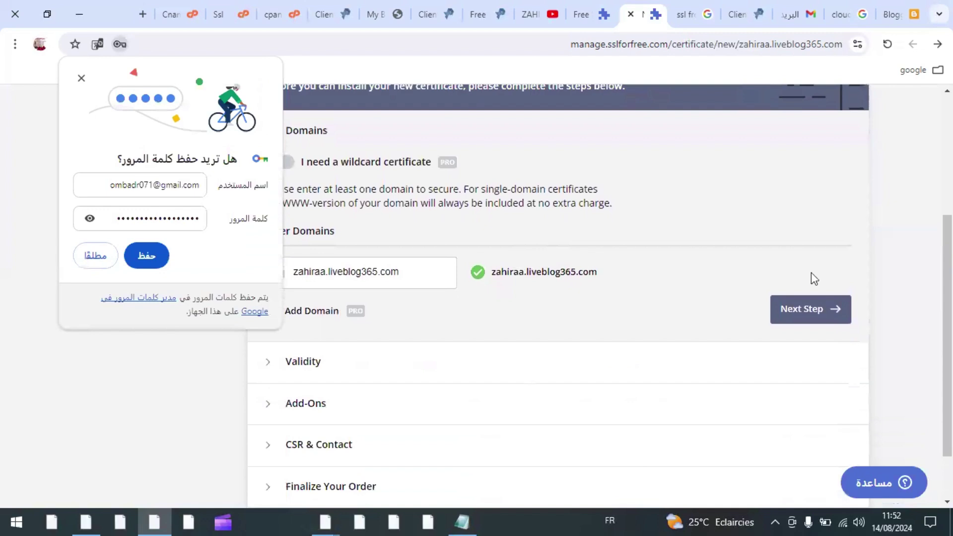
{"action": "left_click", "coordinate": [811, 315]}
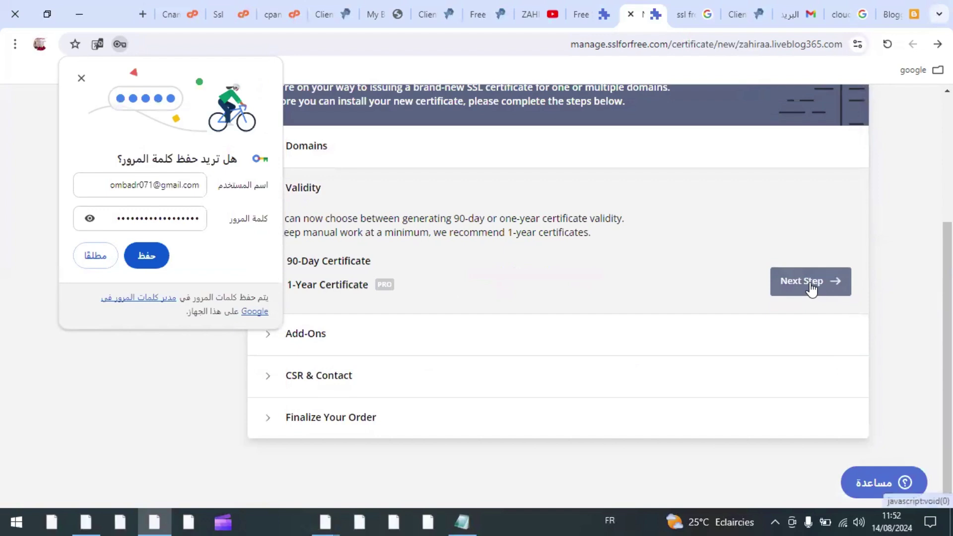
{"action": "left_click", "coordinate": [95, 255]}
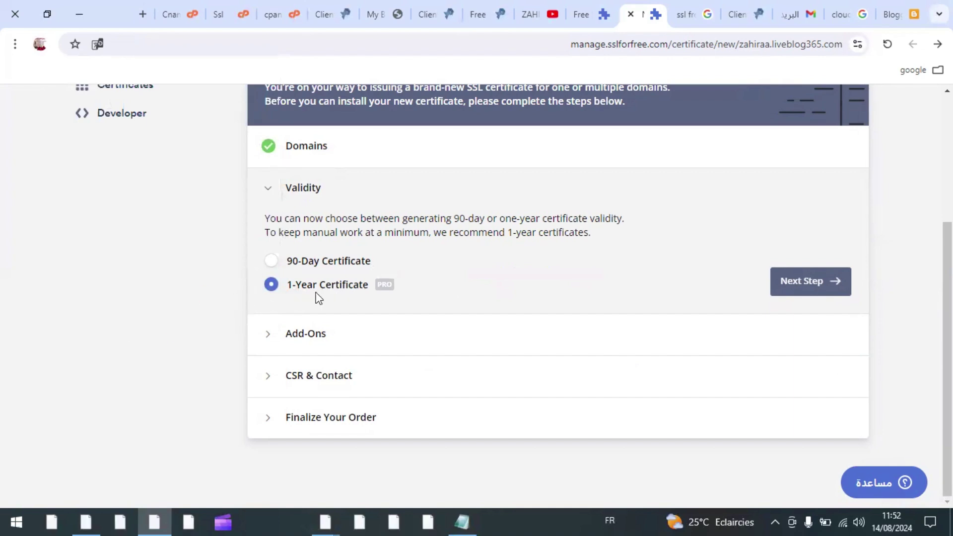
{"action": "left_click", "coordinate": [272, 261]}
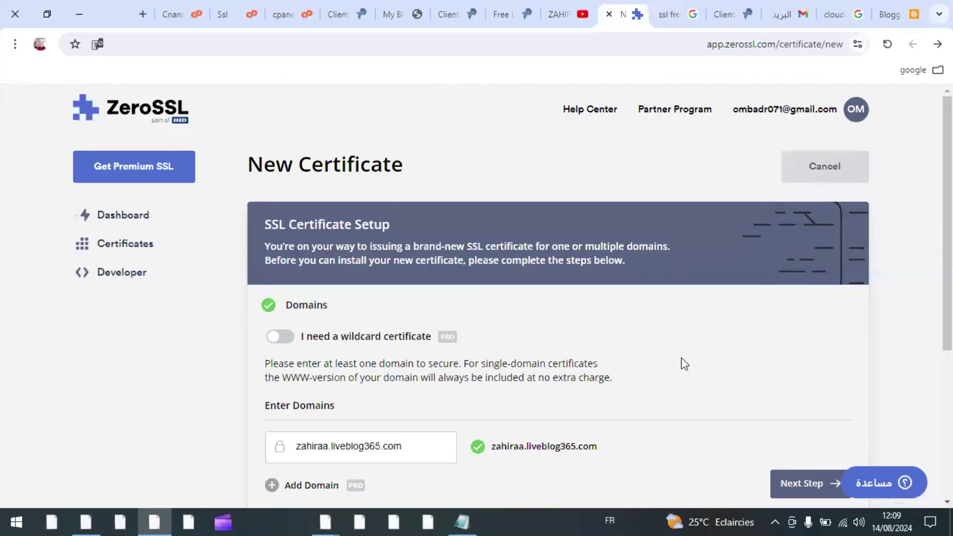
Step: Configure SSL for zahiraa.liveblog365.com in the hosting panel's SSL/TLS manager and open the private key and CSR generation form
{"action": "scroll", "coordinate": [669, 383], "scroll_direction": "down", "scroll_amount": 1}
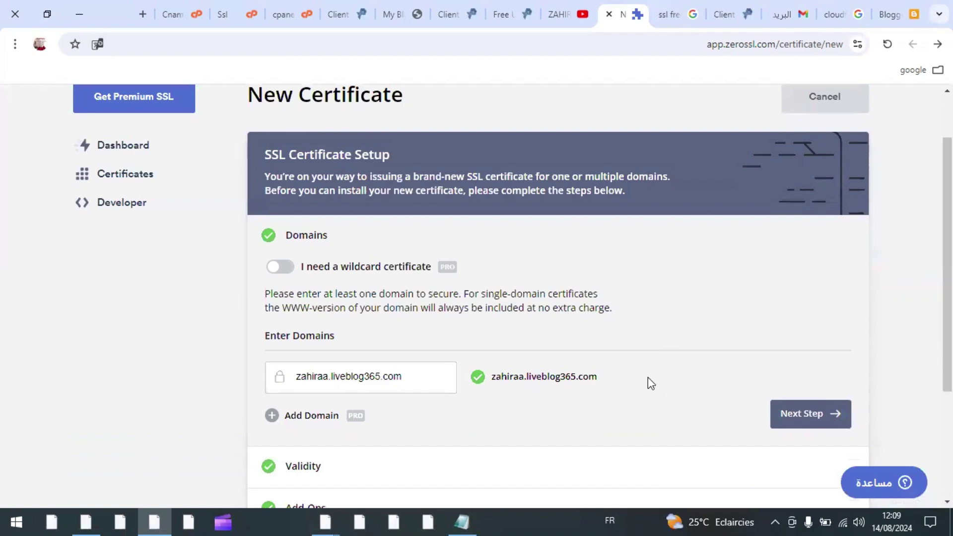
{"action": "left_click", "coordinate": [231, 7]}
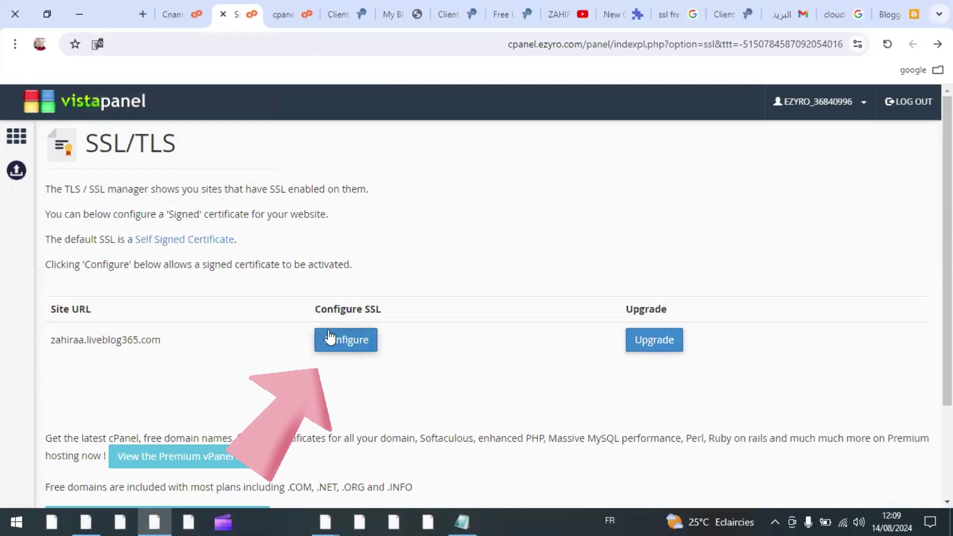
{"action": "left_click", "coordinate": [344, 341]}
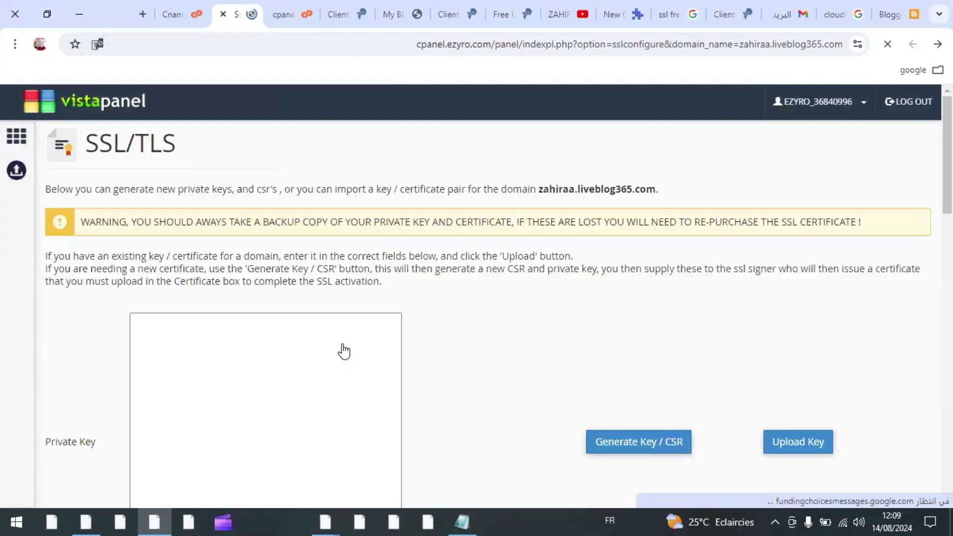
{"action": "scroll", "coordinate": [344, 352], "scroll_direction": "down", "scroll_amount": 1}
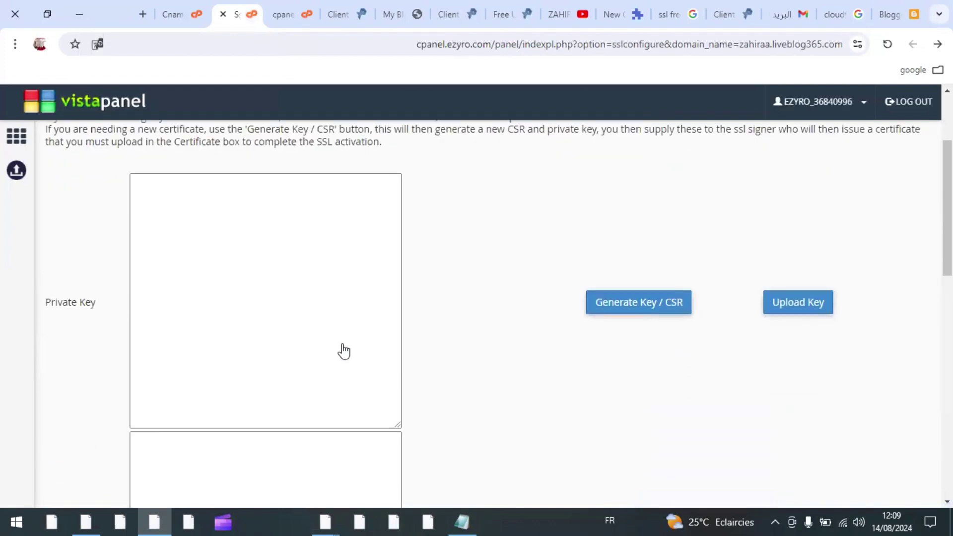
{"action": "left_click", "coordinate": [643, 304]}
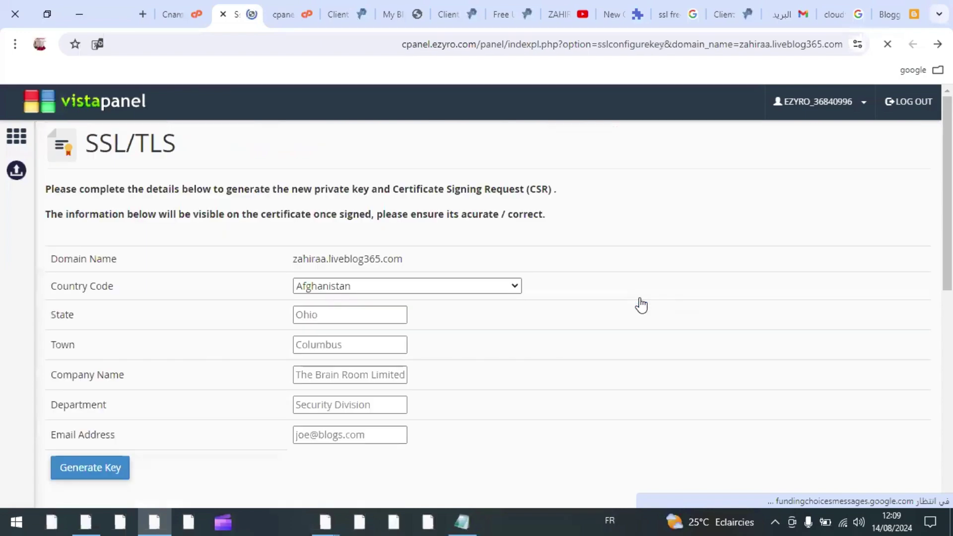
Step: Set the CSR's country to Morocco and both its state and town to oujda
{"action": "left_click", "coordinate": [514, 288]}
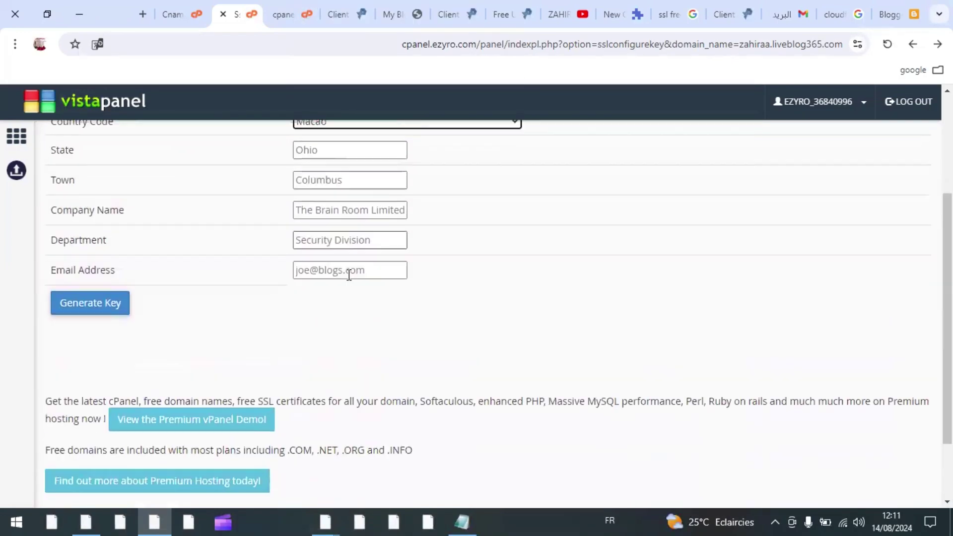
{"action": "scroll", "coordinate": [347, 277], "scroll_direction": "up", "scroll_amount": 2}
{"action": "left_click", "coordinate": [317, 245]}
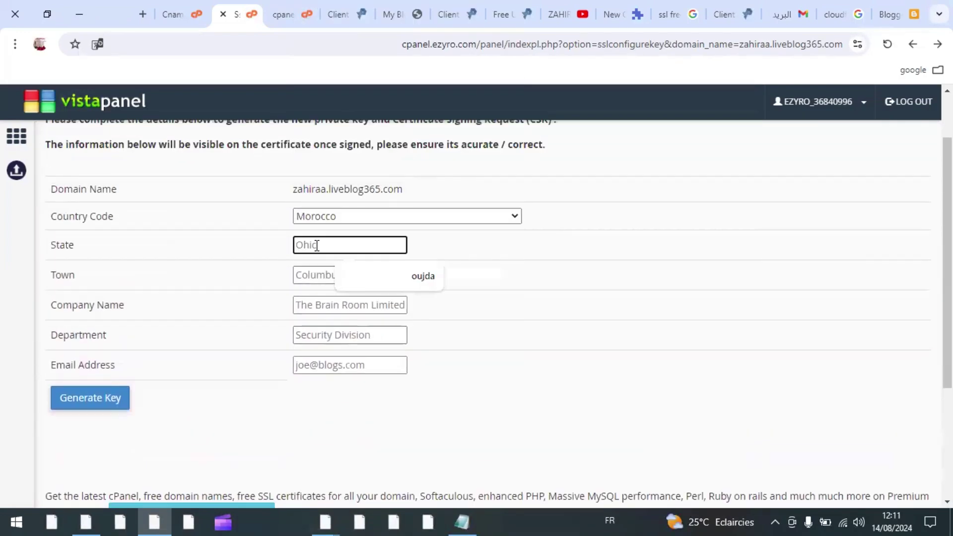
{"action": "left_click", "coordinate": [416, 274]}
{"action": "left_click", "coordinate": [333, 275]}
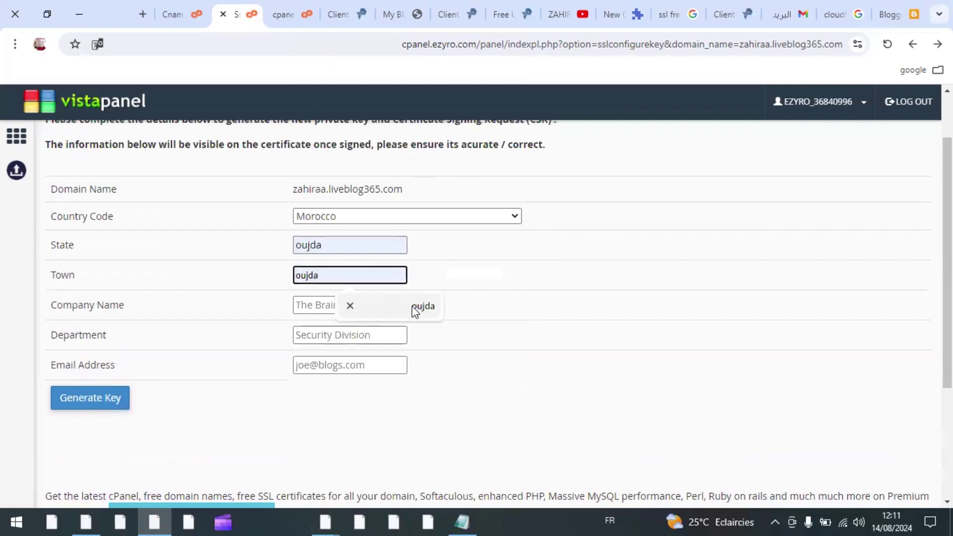
{"action": "left_click", "coordinate": [413, 307]}
Step: Enter zahiraty as the CSR's company name and security as its department
{"action": "left_click", "coordinate": [336, 307]}
{"action": "left_click", "coordinate": [427, 336]}
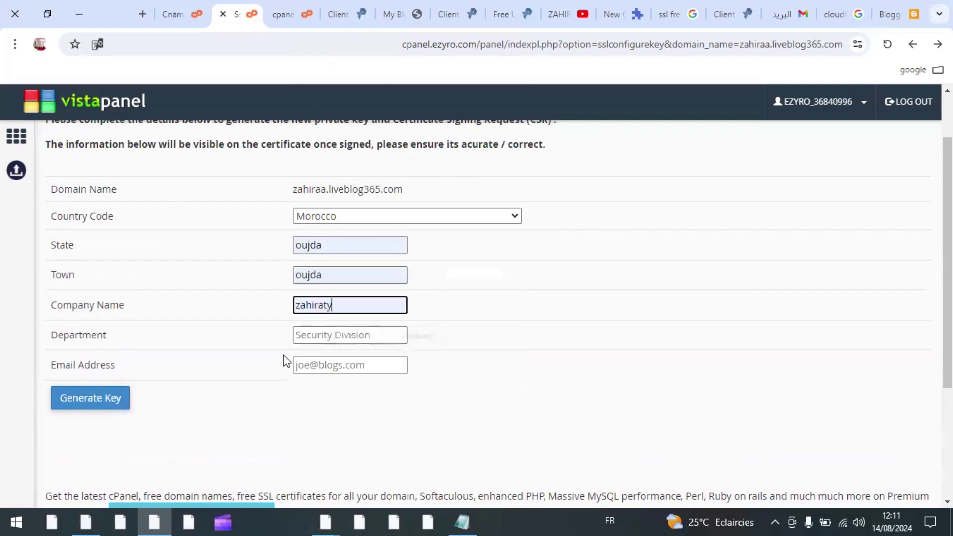
{"action": "left_click", "coordinate": [307, 334]}
{"action": "type", "text": "security"}
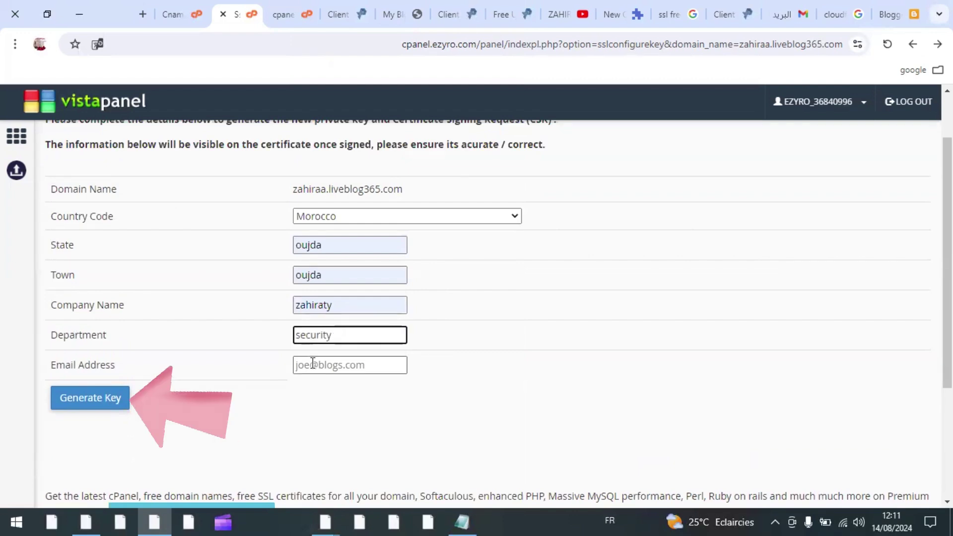
Step: Fill in the CSR's email address and generate the private key and CSR for zahiraa.liveblog365.com
{"action": "left_click", "coordinate": [313, 362]}
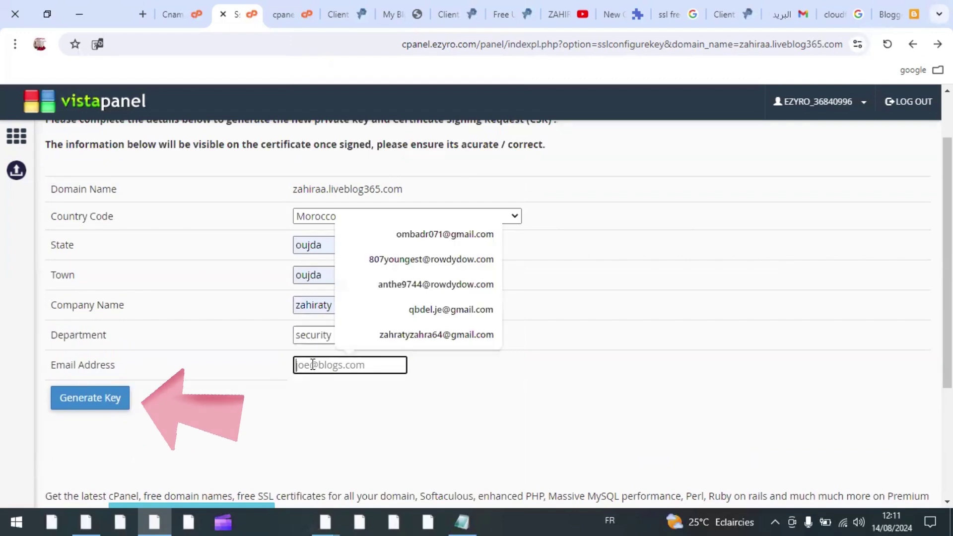
{"action": "left_click", "coordinate": [439, 234]}
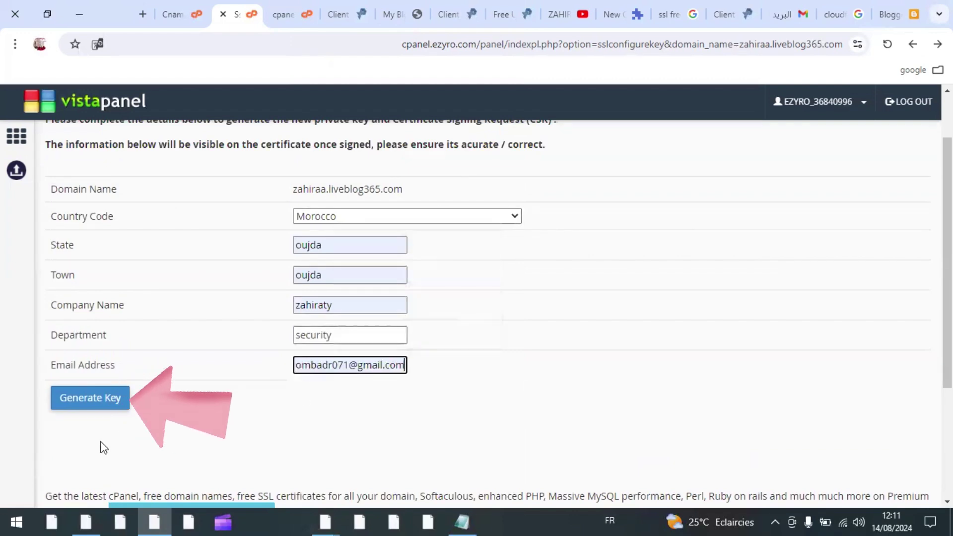
{"action": "left_click", "coordinate": [91, 397]}
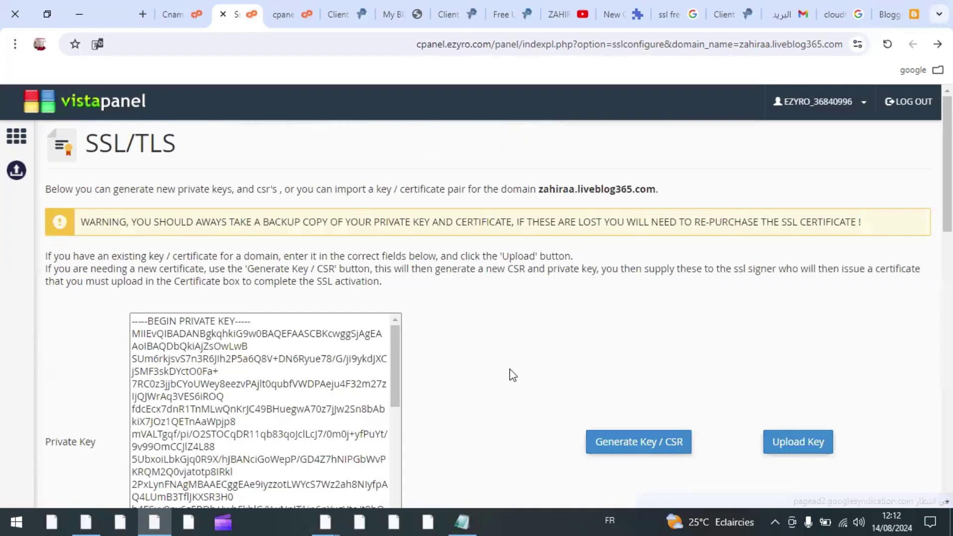
{"action": "scroll", "coordinate": [514, 375], "scroll_direction": "down", "scroll_amount": 6}
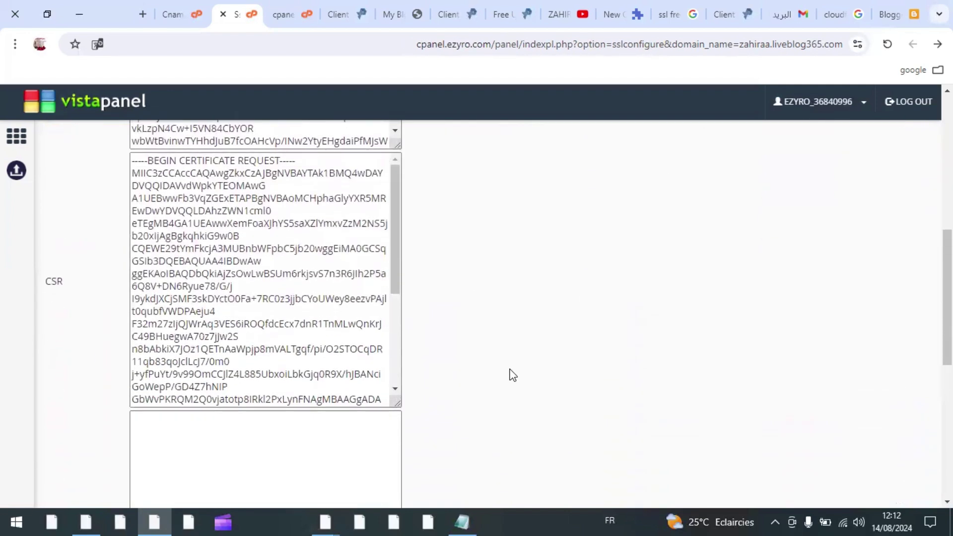
{"action": "scroll", "coordinate": [512, 375], "scroll_direction": "up", "scroll_amount": 4}
{"action": "scroll", "coordinate": [512, 375], "scroll_direction": "up", "scroll_amount": 1}
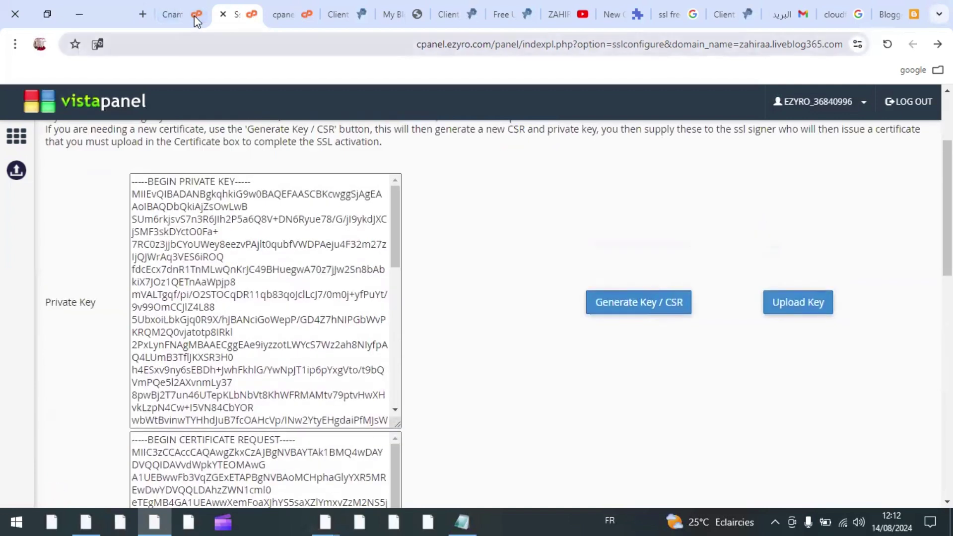
Step: In ZeroSSL's certificate setup, confirm the domain, choose the 90-Day Certificate validity and continue without any add-ons
{"action": "left_click", "coordinate": [611, 14]}
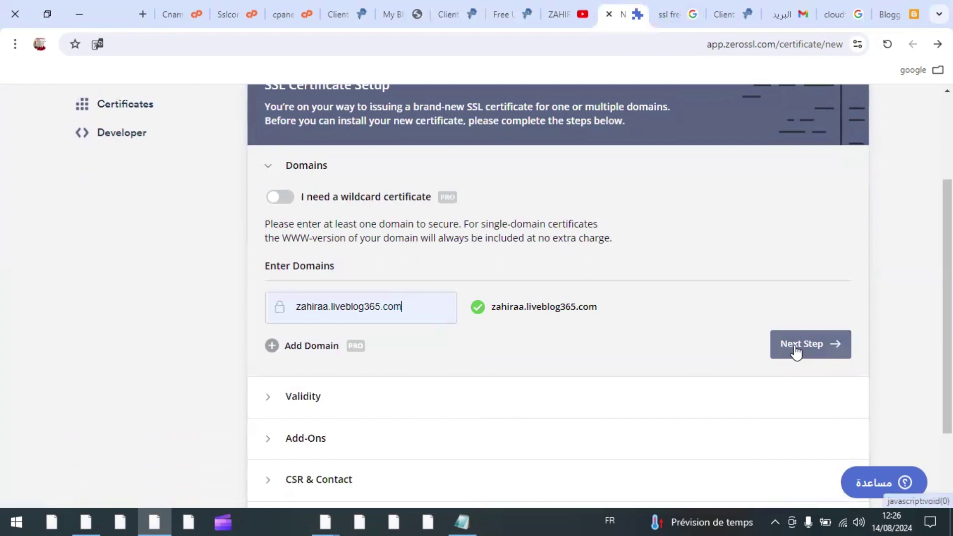
{"action": "left_click", "coordinate": [795, 349]}
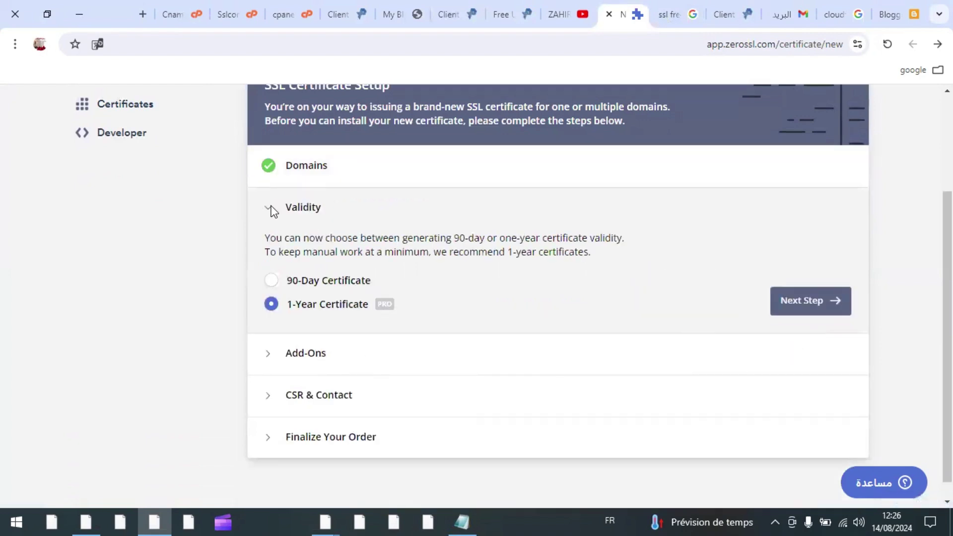
{"action": "left_click", "coordinate": [271, 280]}
{"action": "left_click", "coordinate": [780, 300]}
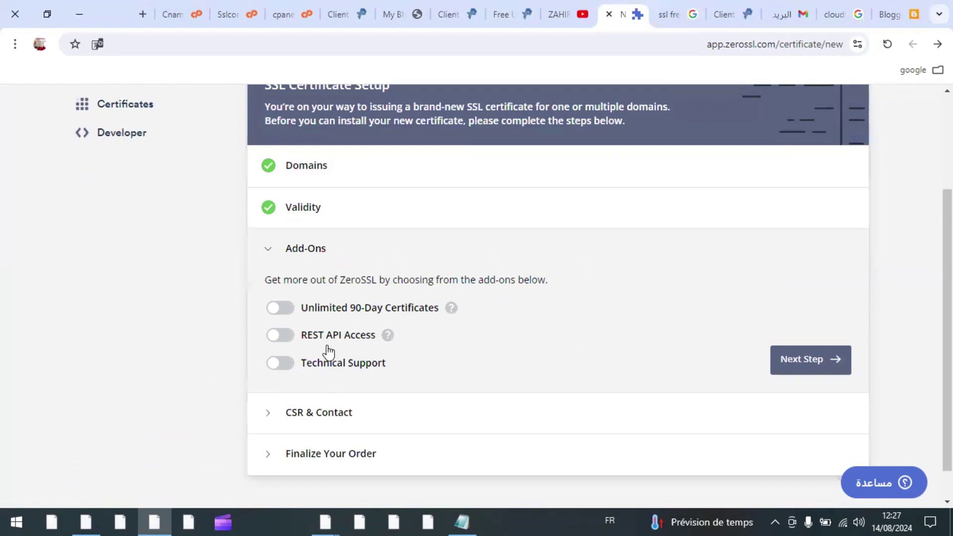
{"action": "left_click", "coordinate": [811, 367]}
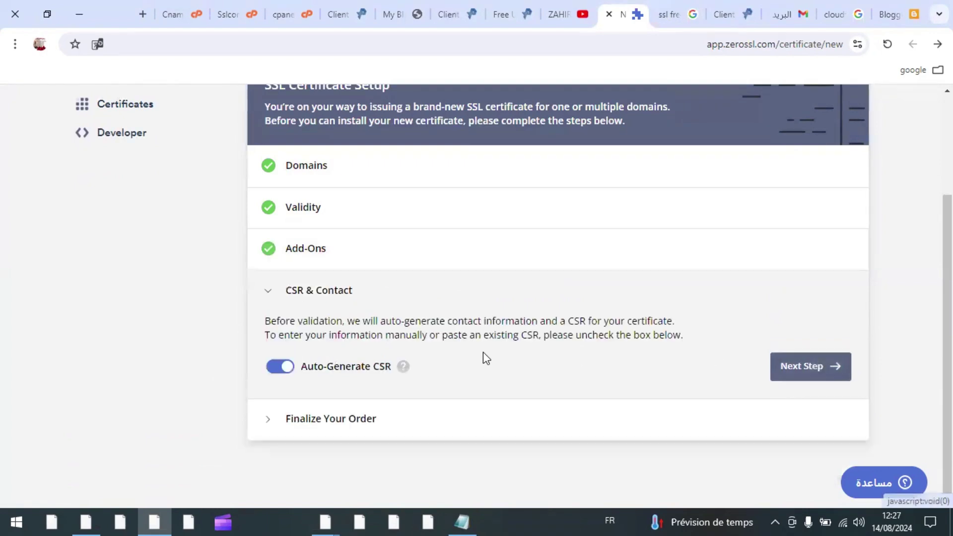
Step: Replace the auto-generated CSR option with Paste Existing CSR and paste in the CSR copied from the hosting panel
{"action": "left_click", "coordinate": [278, 371]}
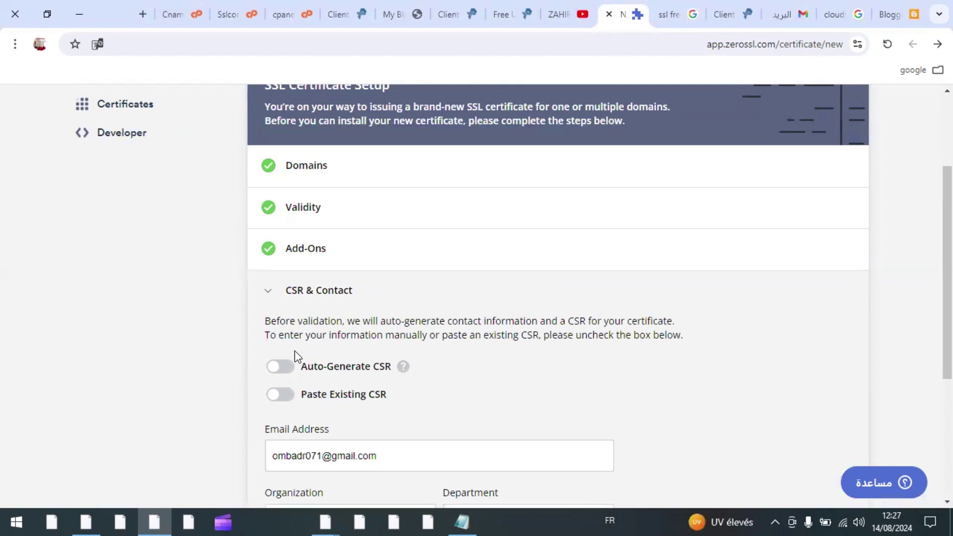
{"action": "left_click", "coordinate": [292, 396]}
{"action": "scroll", "coordinate": [420, 405], "scroll_direction": "down", "scroll_amount": 1}
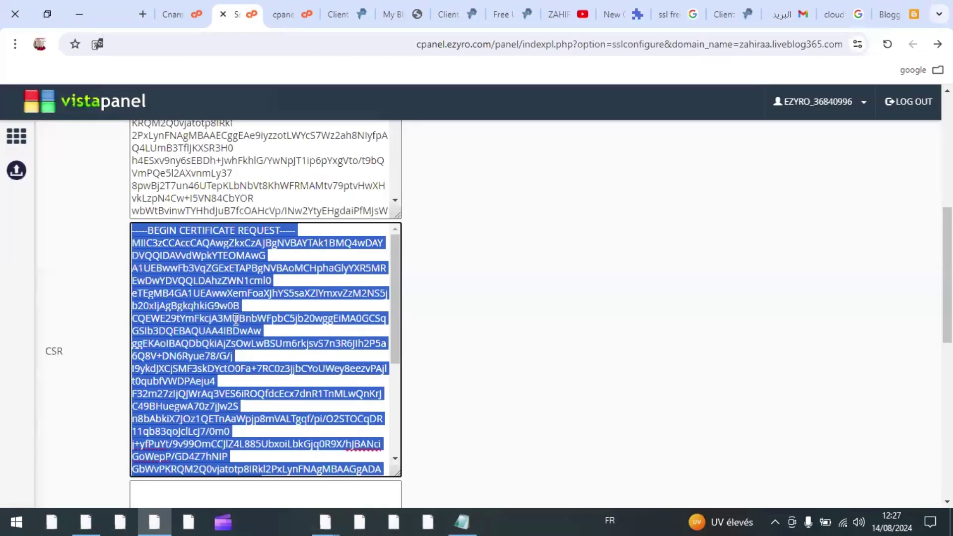
{"action": "right_click", "coordinate": [211, 301]}
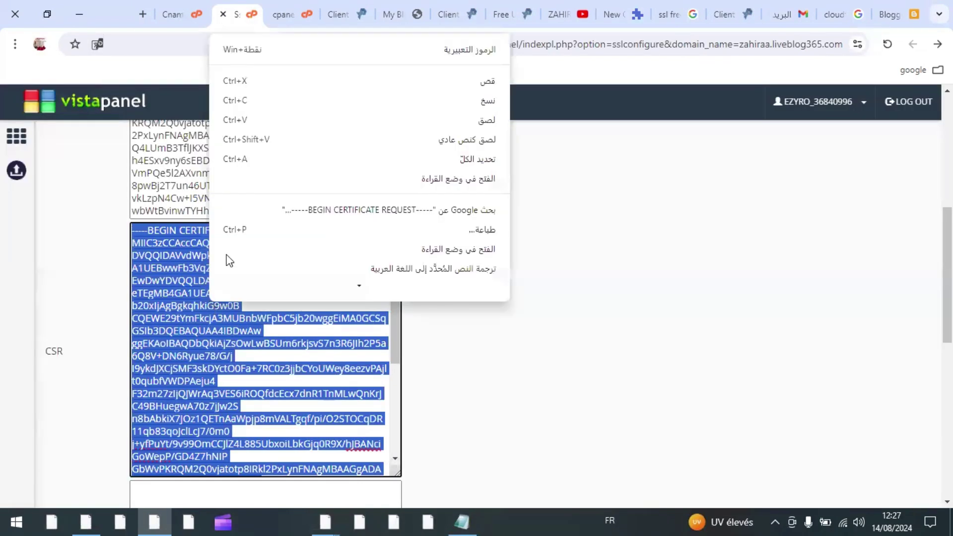
{"action": "left_click", "coordinate": [440, 113]}
{"action": "left_click", "coordinate": [616, 14]}
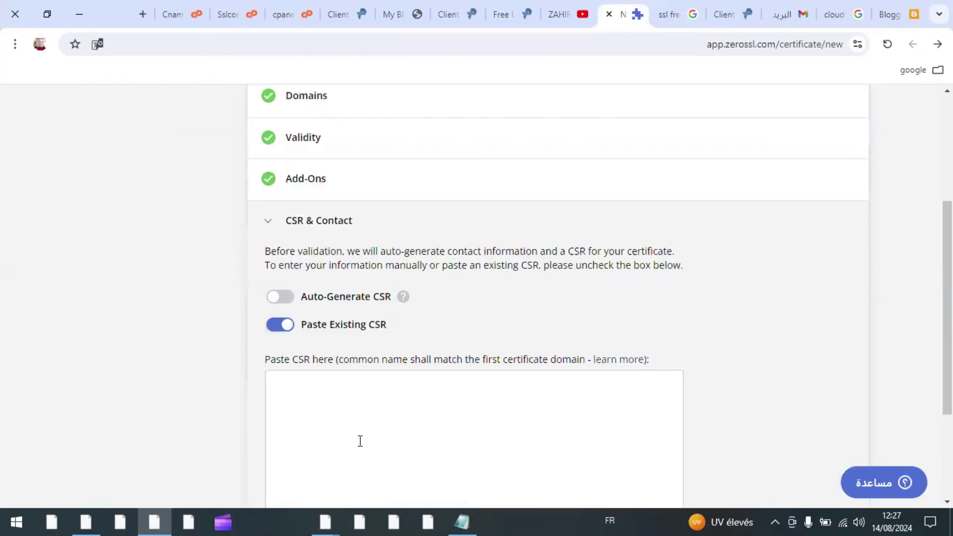
{"action": "right_click", "coordinate": [314, 377]}
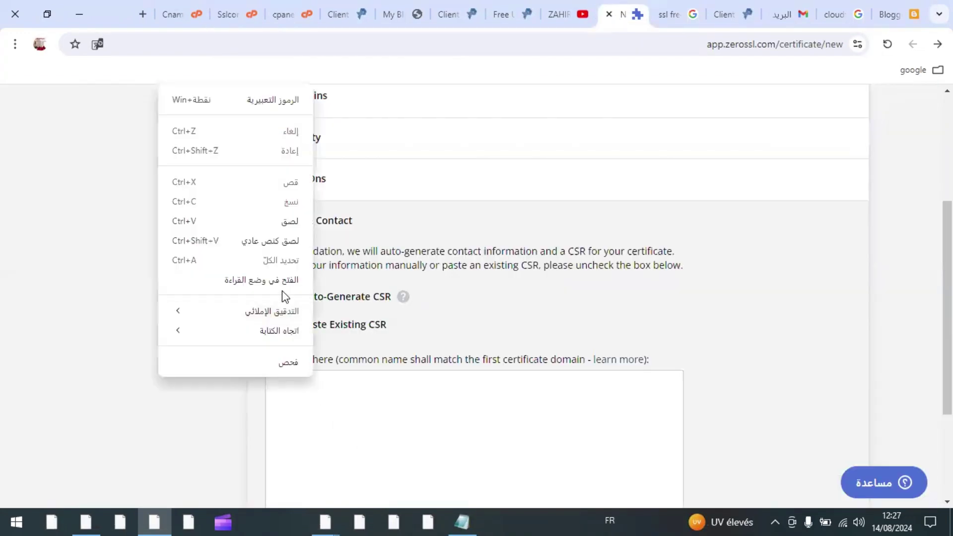
{"action": "left_click", "coordinate": [275, 226]}
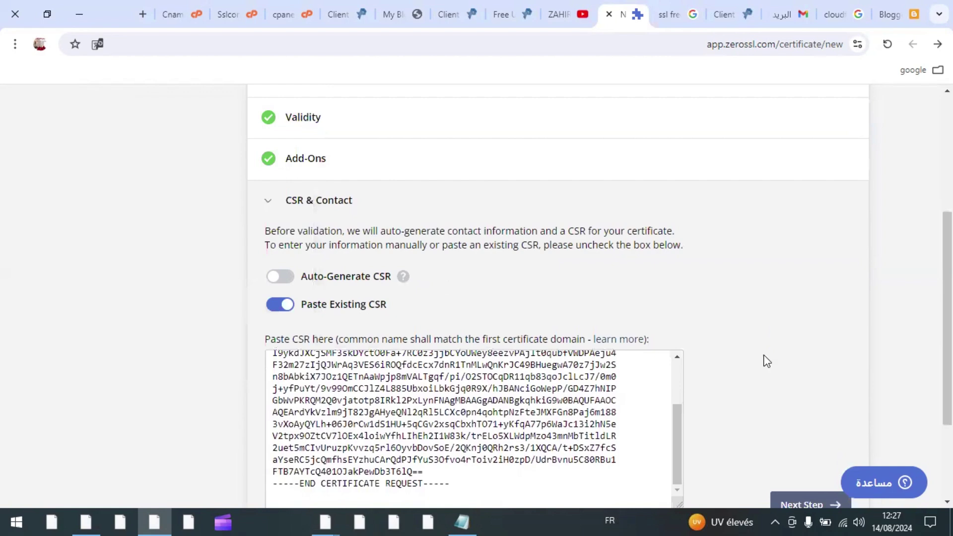
Step: Submit the pasted CSR and finalize the certificate order on the Free plan
{"action": "scroll", "coordinate": [798, 370], "scroll_direction": "down", "scroll_amount": 3}
{"action": "left_click", "coordinate": [798, 370]}
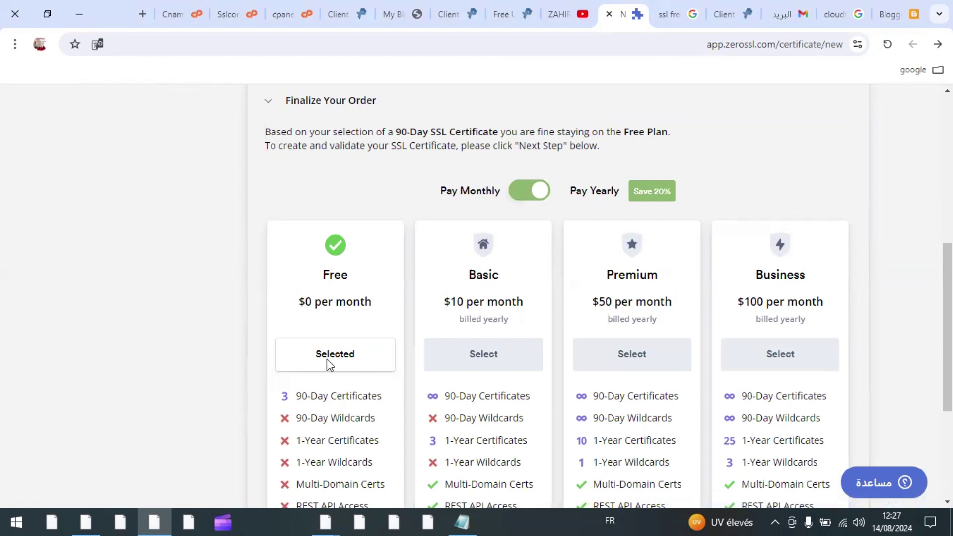
{"action": "scroll", "coordinate": [326, 360], "scroll_direction": "down", "scroll_amount": 4}
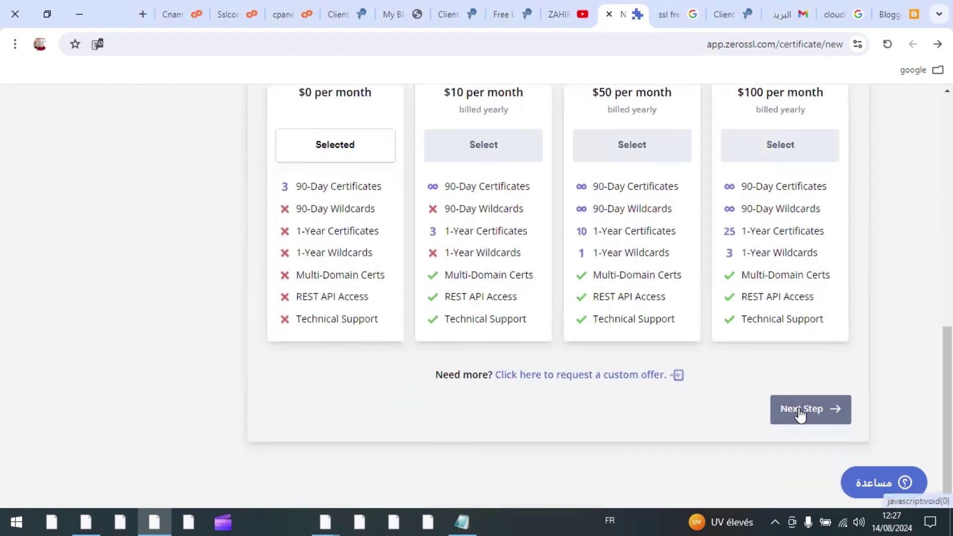
{"action": "left_click", "coordinate": [800, 408]}
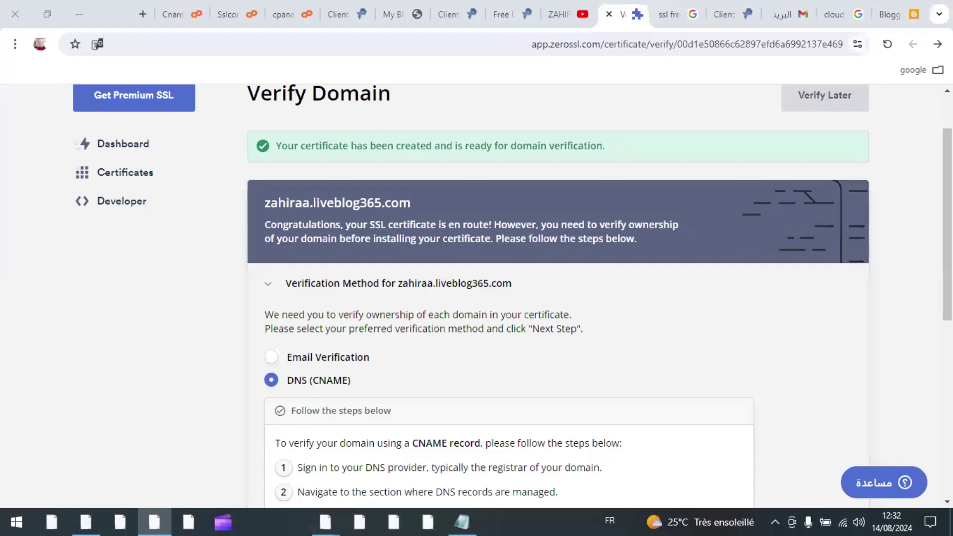
Step: Try Email Verification as the ownership verification method for zahiraa.liveblog365.com
{"action": "scroll", "coordinate": [502, 284], "scroll_direction": "down", "scroll_amount": 6}
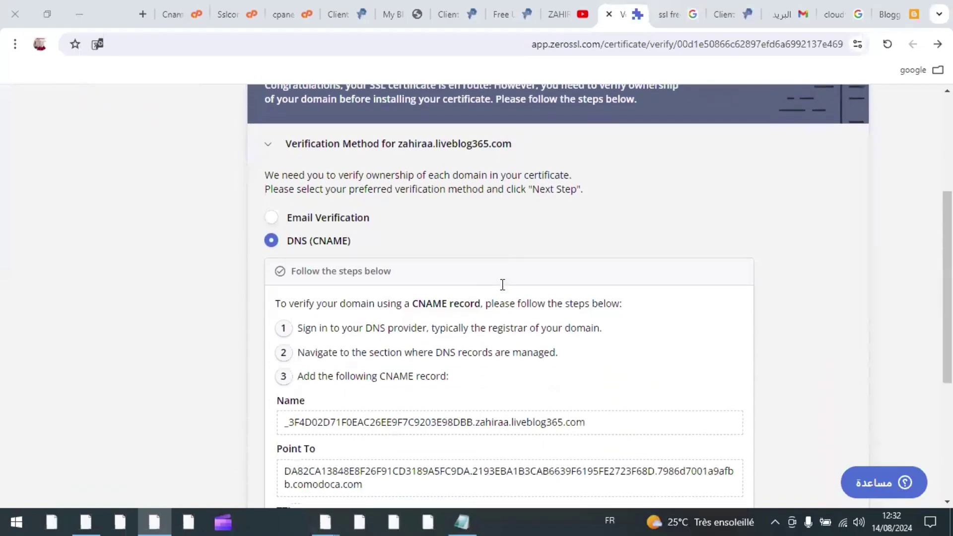
{"action": "scroll", "coordinate": [502, 285], "scroll_direction": "up", "scroll_amount": 3}
{"action": "left_click", "coordinate": [271, 218]}
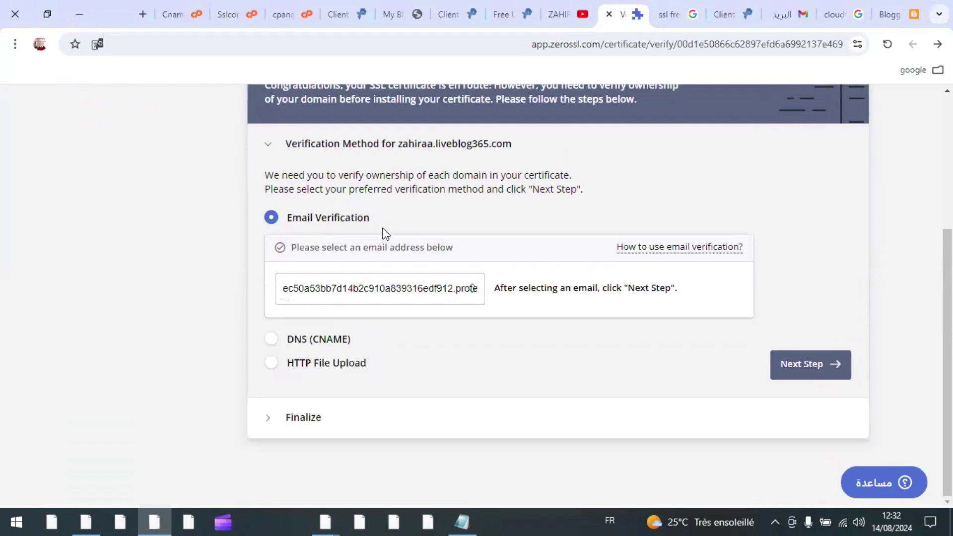
{"action": "scroll", "coordinate": [452, 220], "scroll_direction": "up", "scroll_amount": 5}
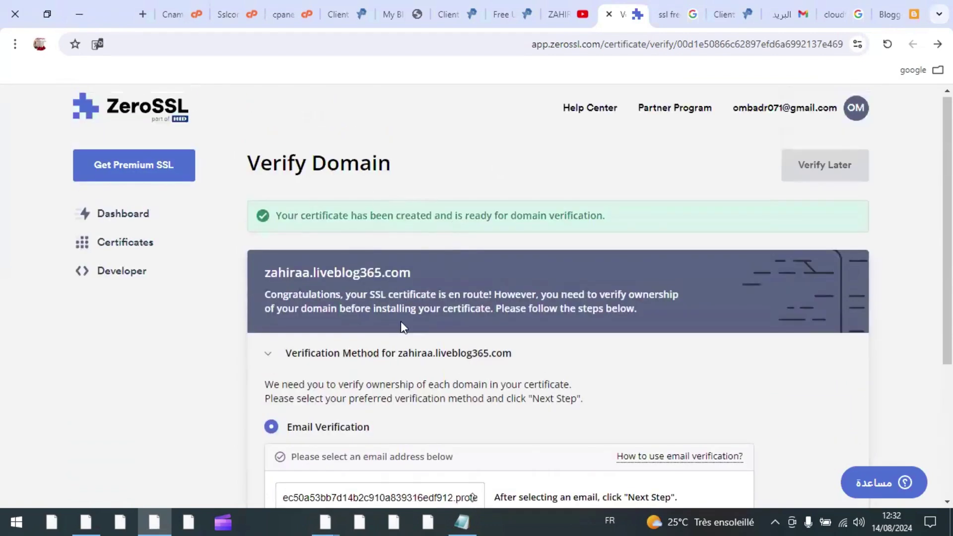
{"action": "scroll", "coordinate": [401, 321], "scroll_direction": "down", "scroll_amount": 3}
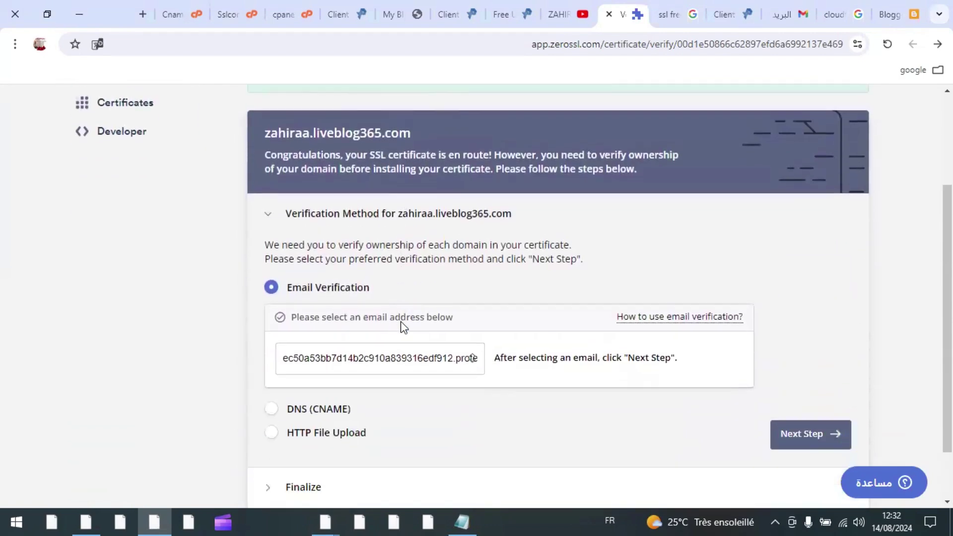
Step: Choose DNS (CNAME) verification and copy the part of the record's Name that precedes .zahiraa.liveblog365.com
{"action": "left_click", "coordinate": [272, 409]}
{"action": "scroll", "coordinate": [349, 337], "scroll_direction": "down", "scroll_amount": 4}
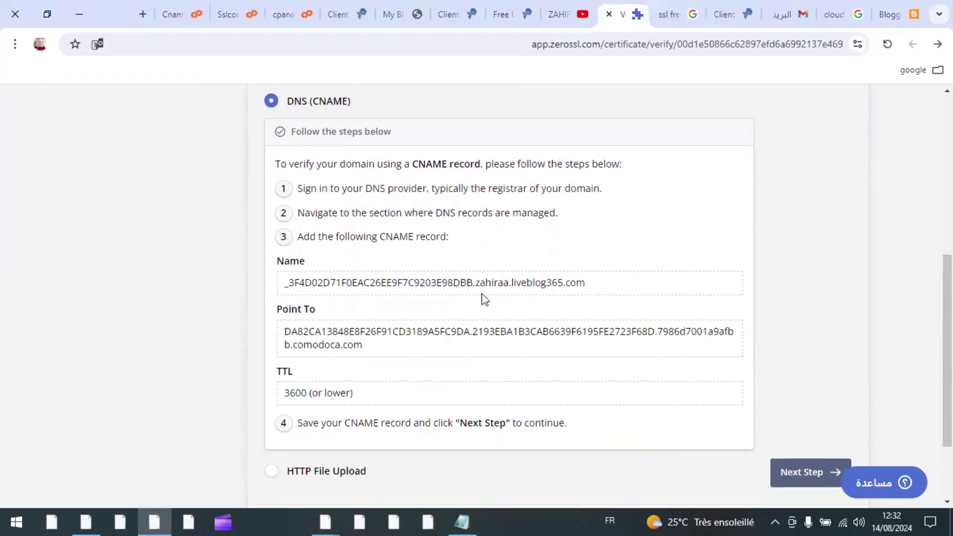
{"action": "left_click_drag", "start_coordinate": [289, 279], "coordinate": [342, 281]}
{"action": "left_click", "coordinate": [282, 282]}
{"action": "left_click_drag", "start_coordinate": [286, 283], "coordinate": [473, 279]}
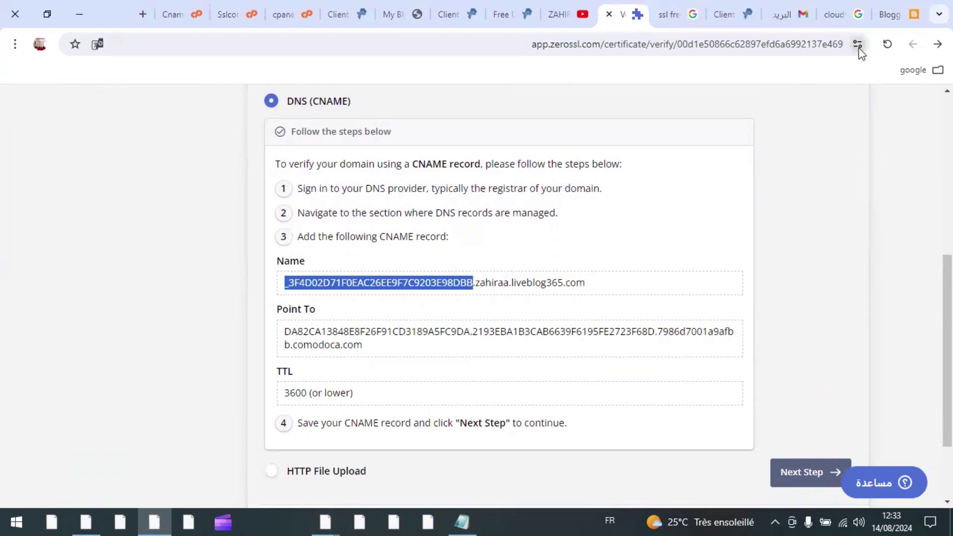
{"action": "left_click", "coordinate": [15, 44]}
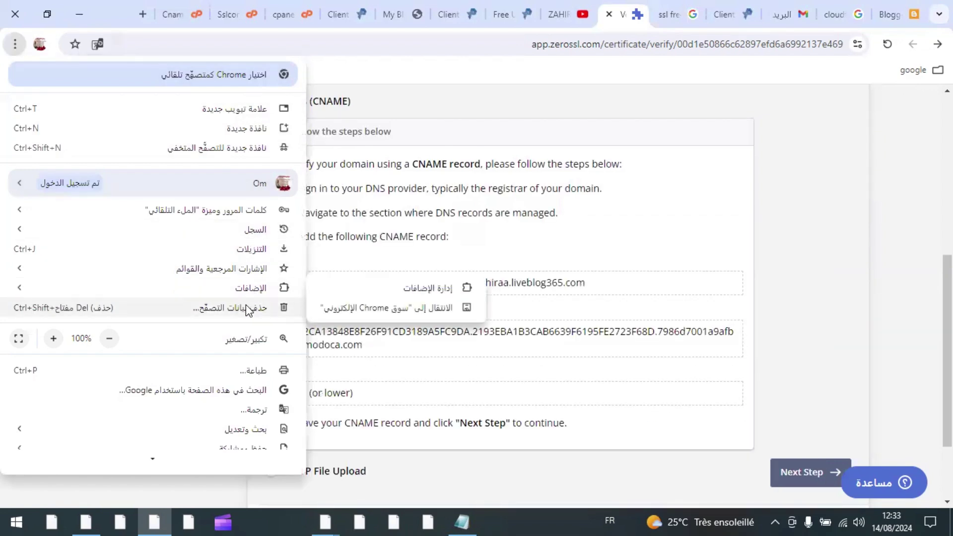
{"action": "left_click", "coordinate": [53, 339]}
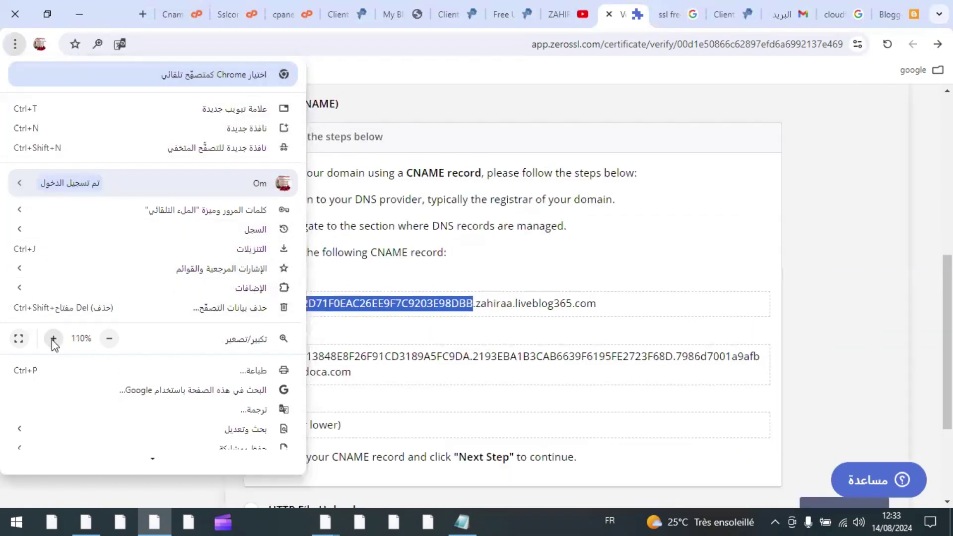
{"action": "left_click", "coordinate": [52, 339]}
{"action": "left_click", "coordinate": [53, 338]}
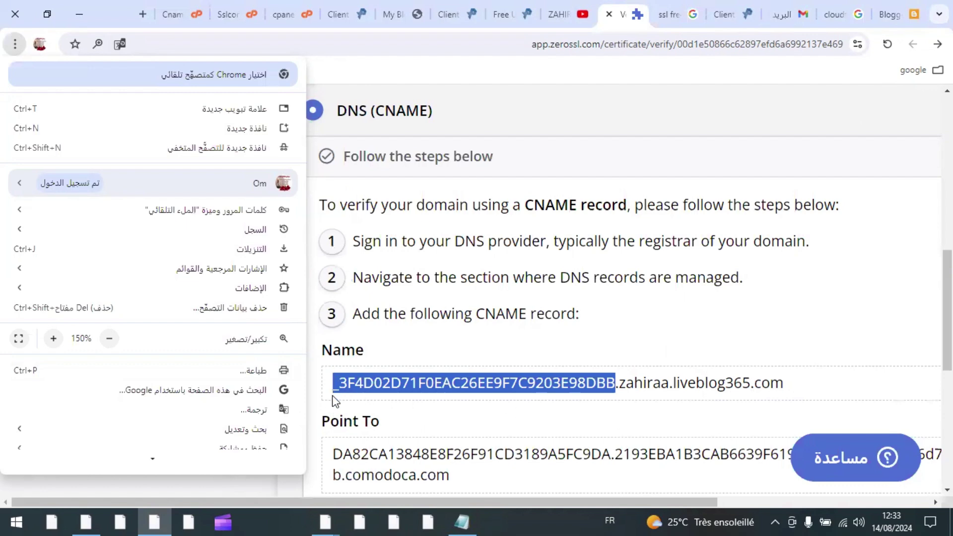
{"action": "right_click", "coordinate": [520, 387]}
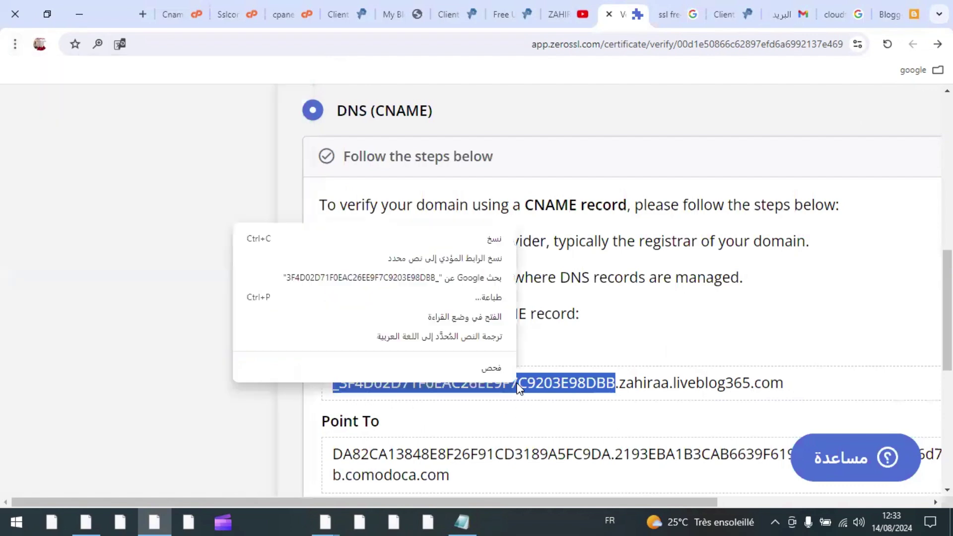
{"action": "left_click", "coordinate": [495, 241]}
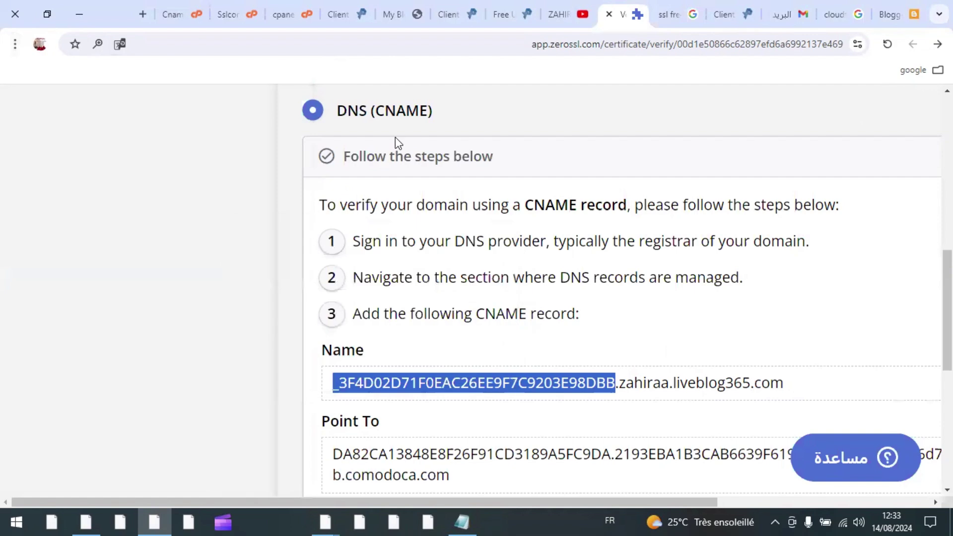
Step: Paste the copied CNAME name as the Record Name on the hosting panel's Custom CNAME Records page
{"action": "left_click", "coordinate": [185, 9]}
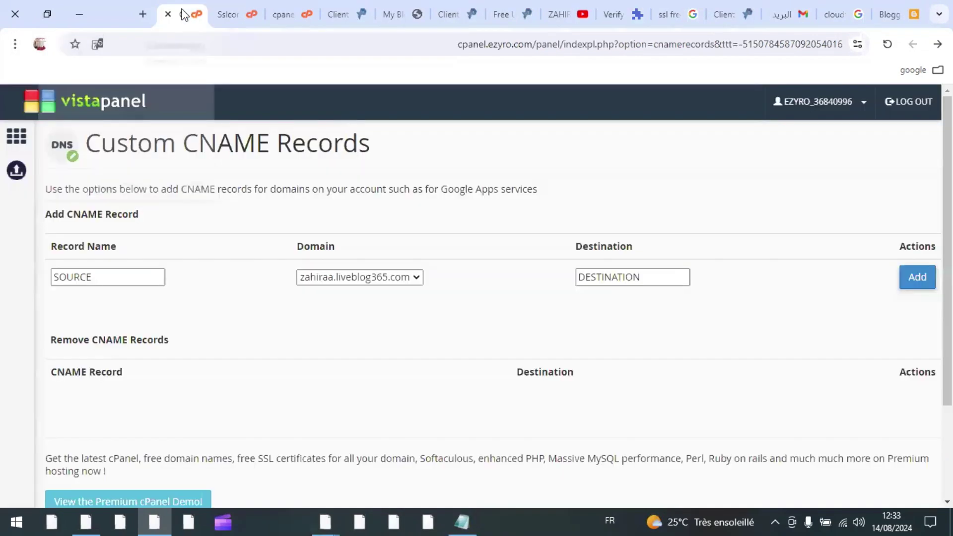
{"action": "left_click", "coordinate": [59, 275]}
{"action": "right_click", "coordinate": [59, 274]}
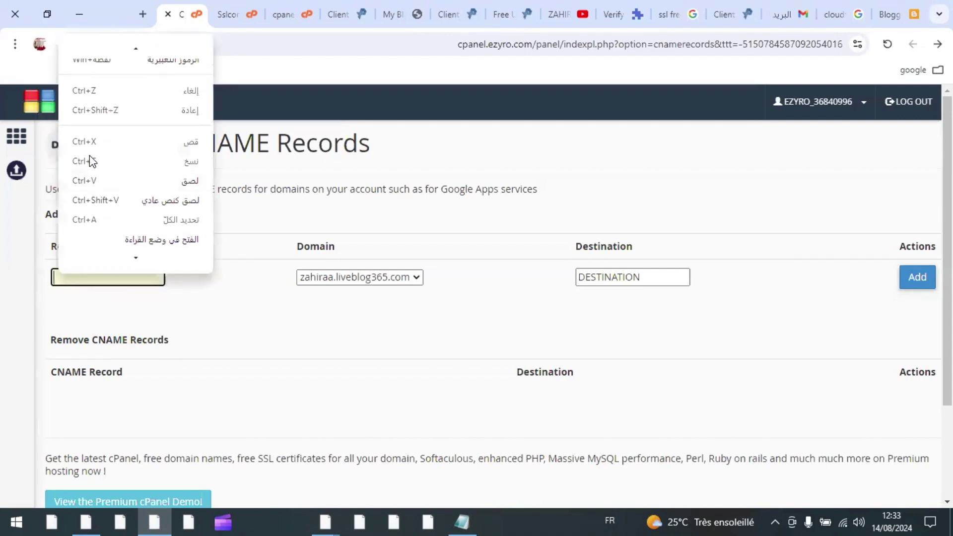
{"action": "left_click", "coordinate": [168, 185]}
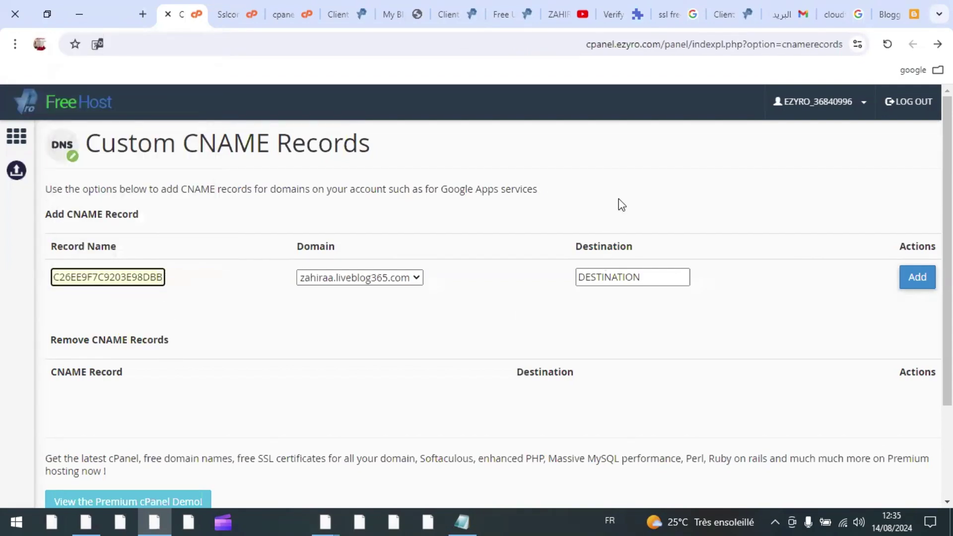
Step: Copy the CNAME record's full Point To value from the ZeroSSL domain verification page
{"action": "left_click", "coordinate": [621, 7]}
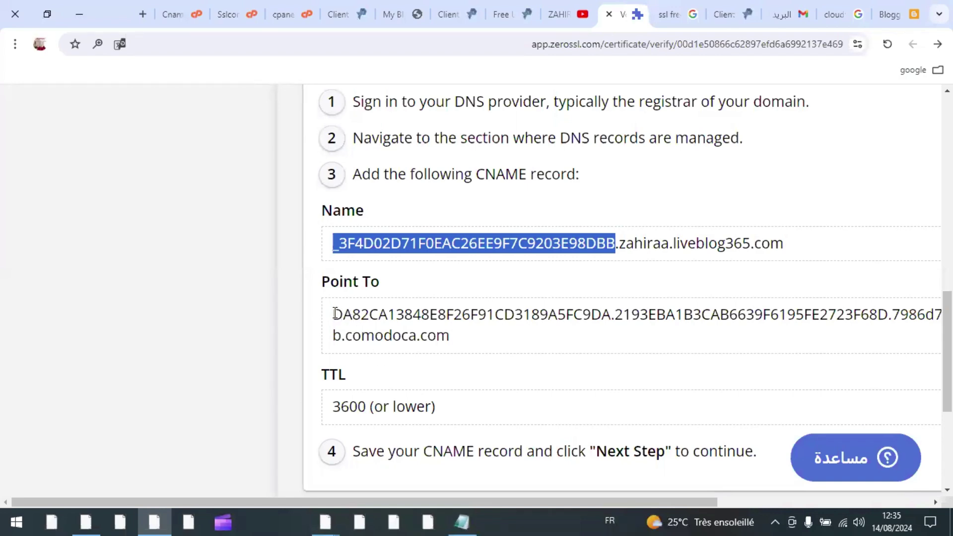
{"action": "left_click_drag", "start_coordinate": [335, 314], "coordinate": [461, 338]}
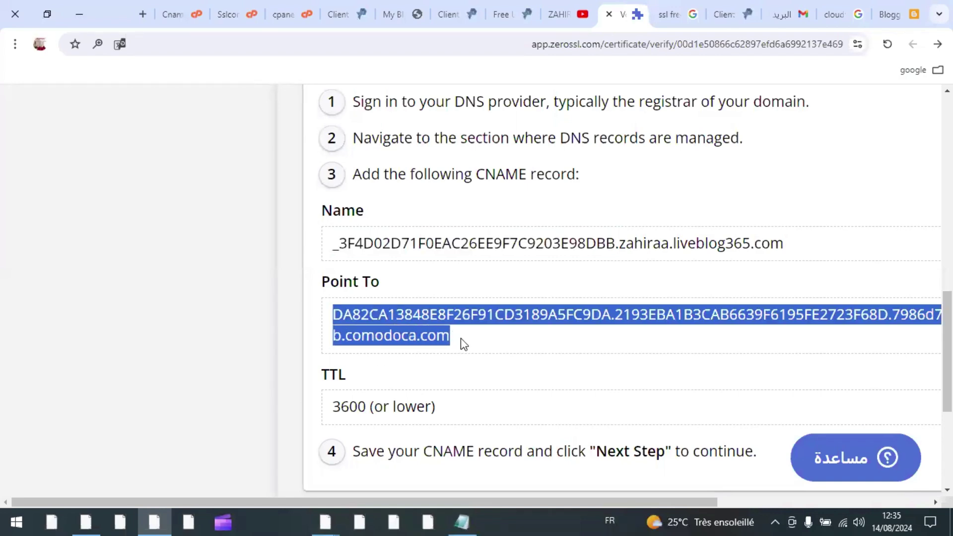
{"action": "right_click", "coordinate": [430, 318]}
{"action": "left_click", "coordinate": [409, 336]}
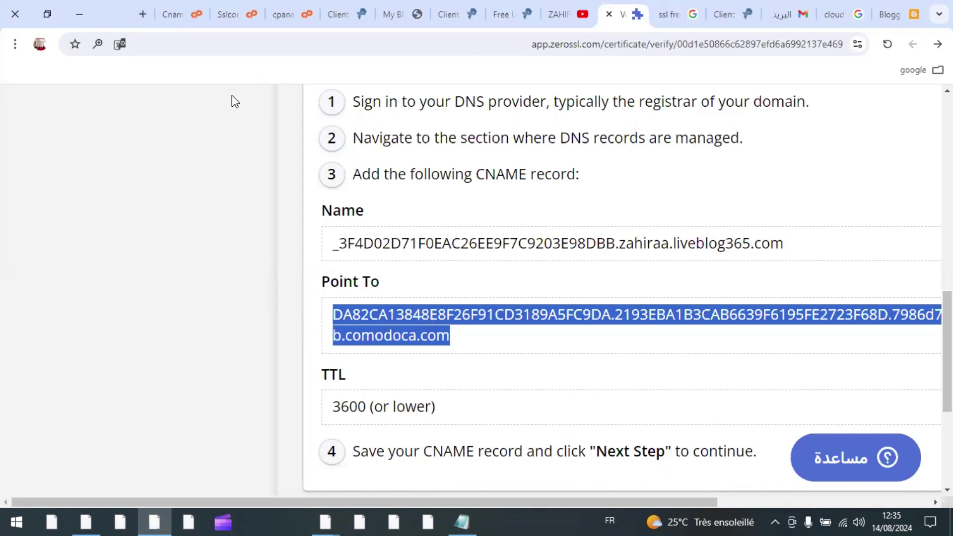
Step: Paste the copied Point To value as the Destination on the hosting panel's Custom CNAME Records page and add the record for zahiraa.liveblog365.com
{"action": "left_click", "coordinate": [189, 9]}
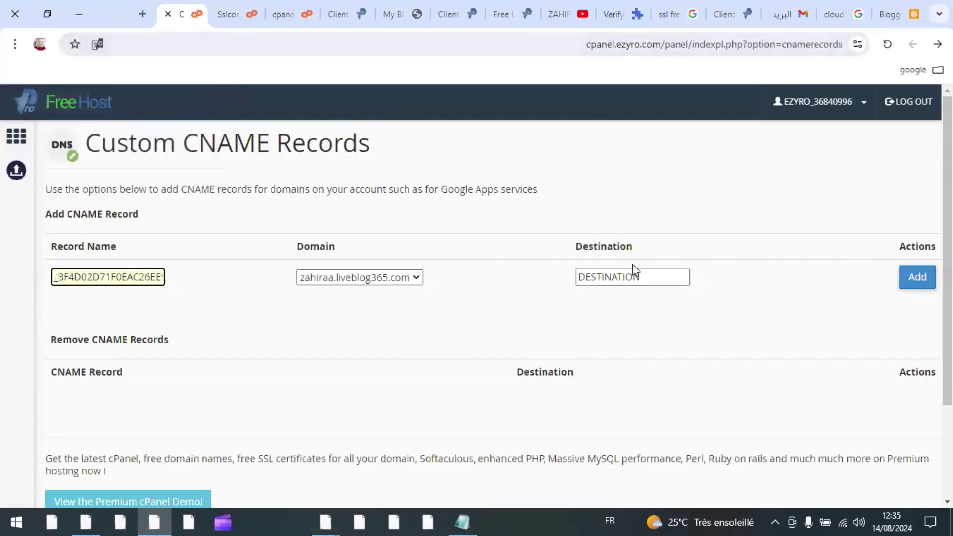
{"action": "left_click", "coordinate": [588, 276]}
{"action": "right_click", "coordinate": [587, 275]}
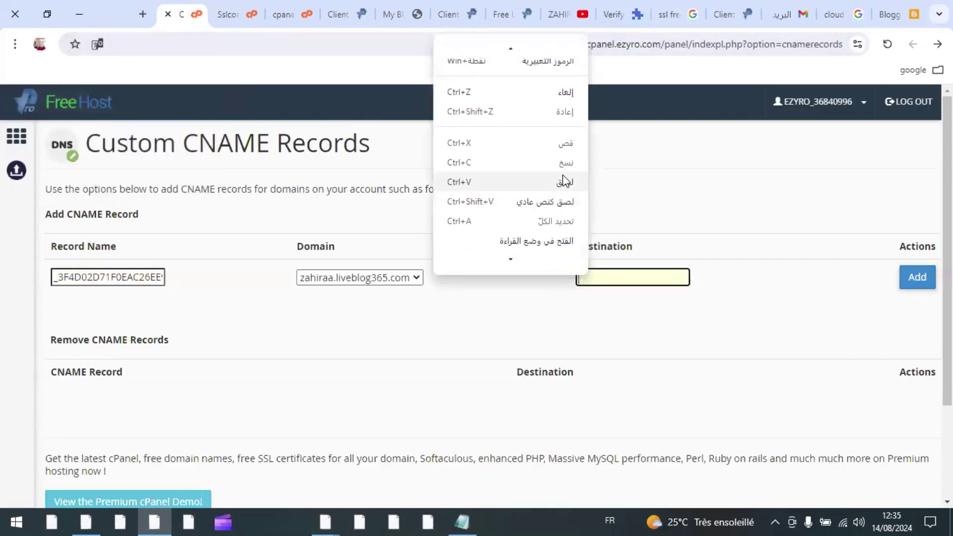
{"action": "left_click", "coordinate": [564, 181]}
{"action": "left_click", "coordinate": [915, 281]}
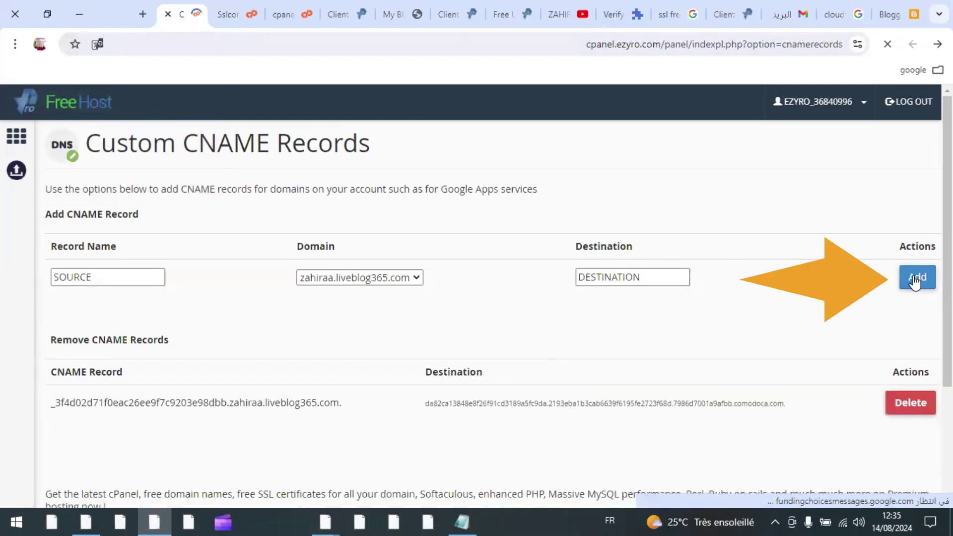
Step: Return to ZeroSSL, continue past the DNS (CNAME) verification method, and start verifying zahiraa.liveblog365.com
{"action": "left_click", "coordinate": [626, 14]}
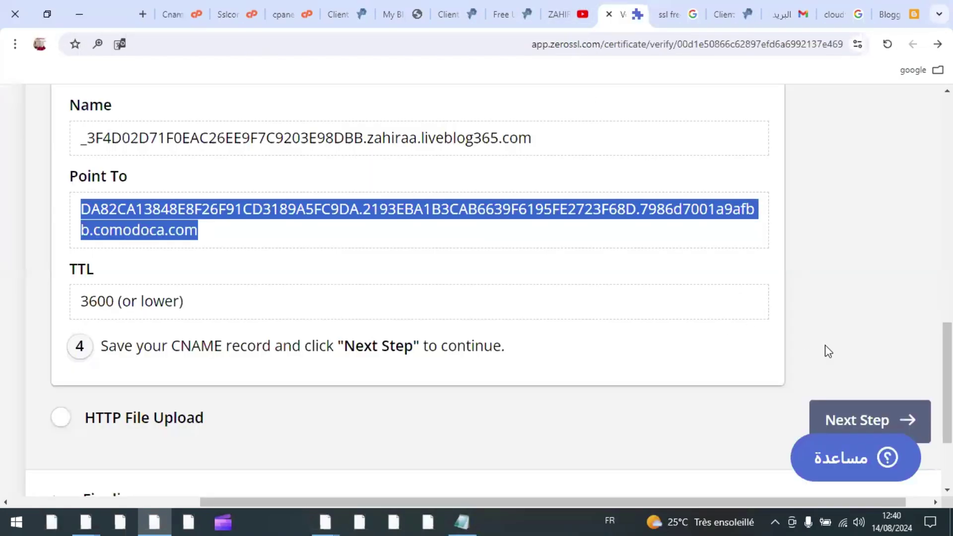
{"action": "scroll", "coordinate": [571, 312], "scroll_direction": "down", "scroll_amount": 1}
{"action": "scroll", "coordinate": [574, 312], "scroll_direction": "down", "scroll_amount": 3}
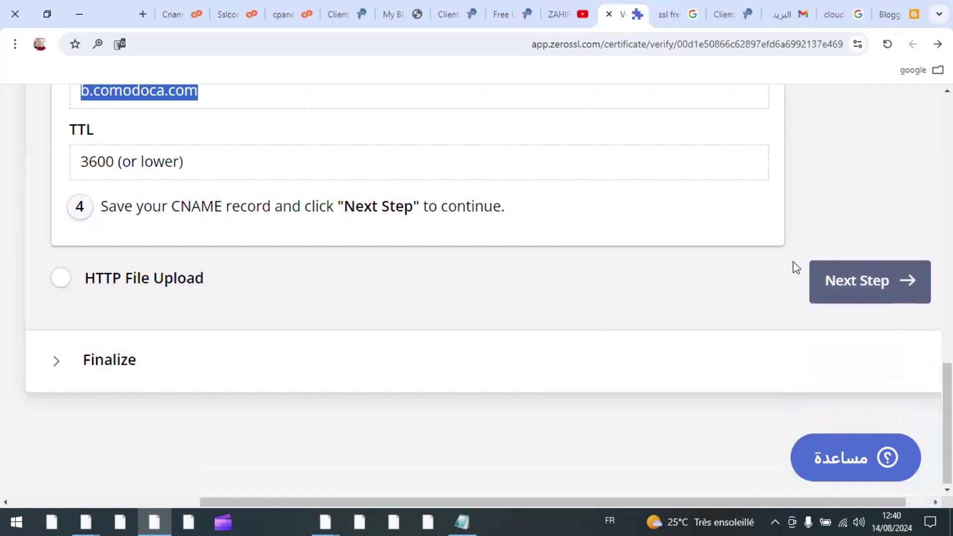
{"action": "left_click", "coordinate": [855, 281]}
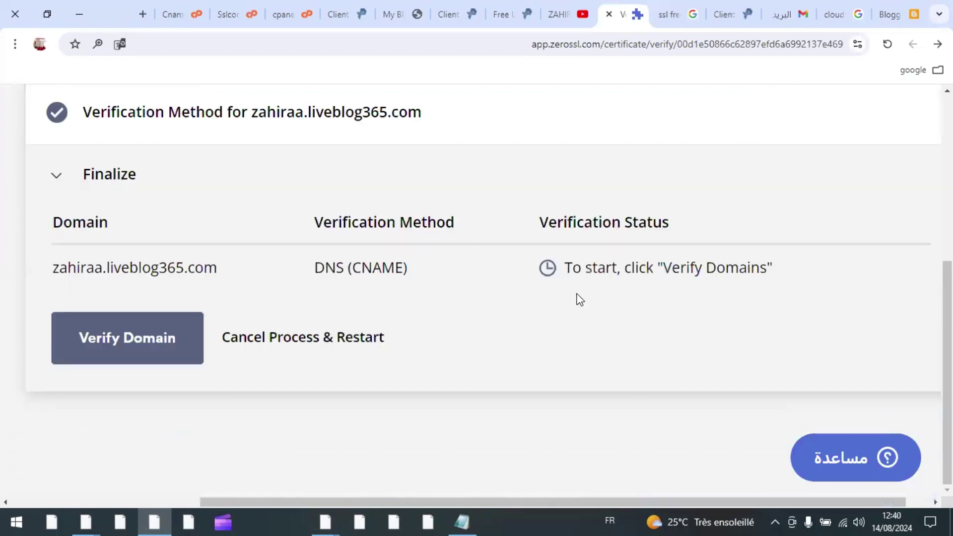
{"action": "scroll", "coordinate": [545, 308], "scroll_direction": "up", "scroll_amount": 5}
{"action": "scroll", "coordinate": [542, 307], "scroll_direction": "up", "scroll_amount": 1}
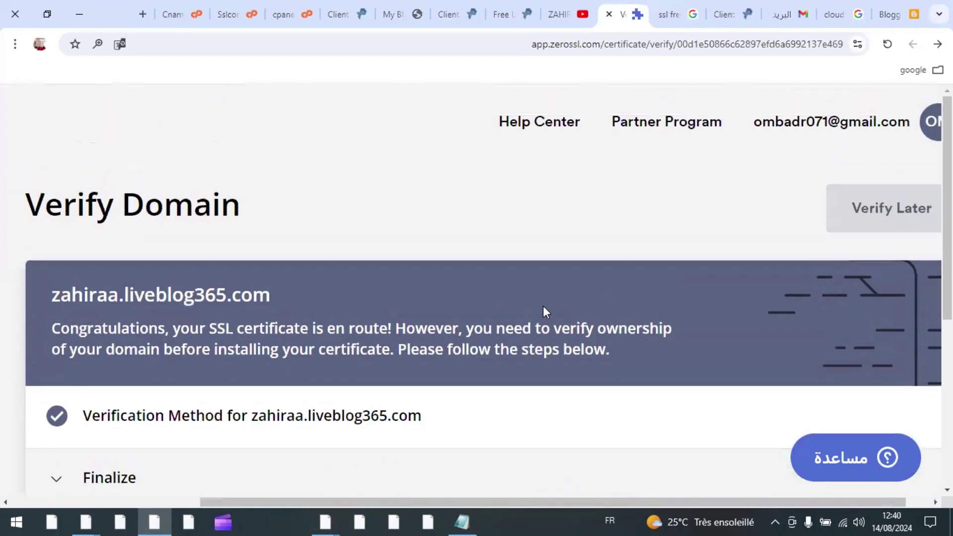
{"action": "scroll", "coordinate": [543, 306], "scroll_direction": "down", "scroll_amount": 1}
{"action": "scroll", "coordinate": [543, 306], "scroll_direction": "down", "scroll_amount": 1}
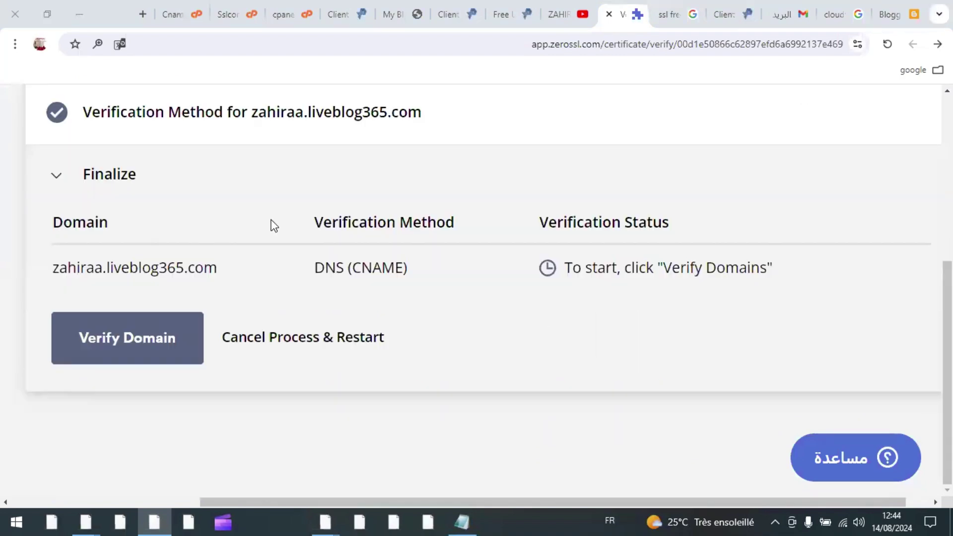
{"action": "left_click", "coordinate": [126, 338]}
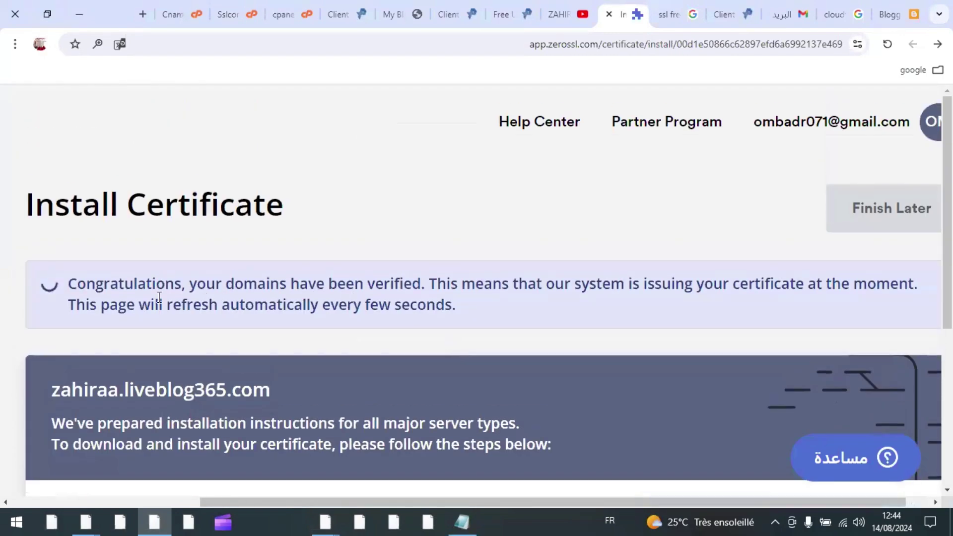
Step: Download the issued certificate for zahiraa.liveblog365.com as a .zip with the server type Default Format
{"action": "scroll", "coordinate": [561, 322], "scroll_direction": "down", "scroll_amount": 5}
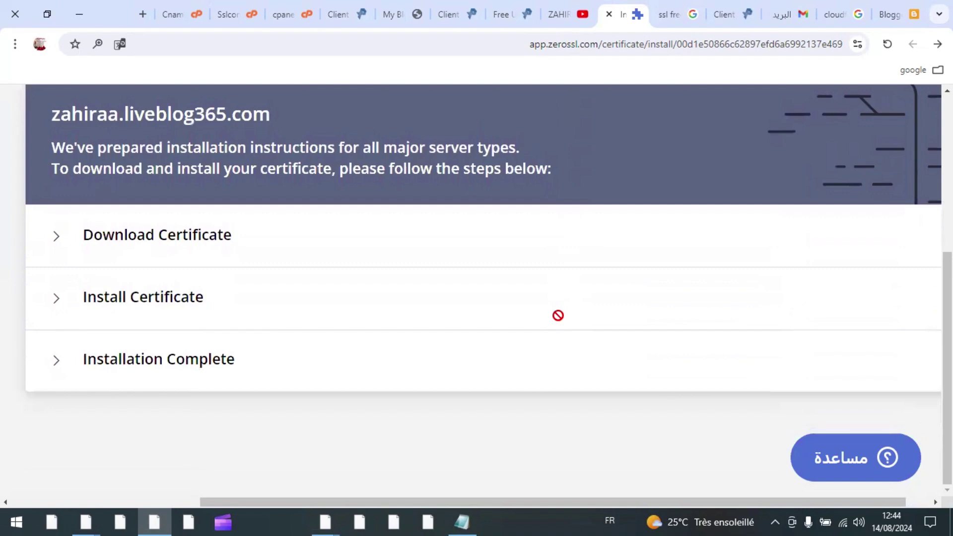
{"action": "scroll", "coordinate": [558, 316], "scroll_direction": "up", "scroll_amount": 5}
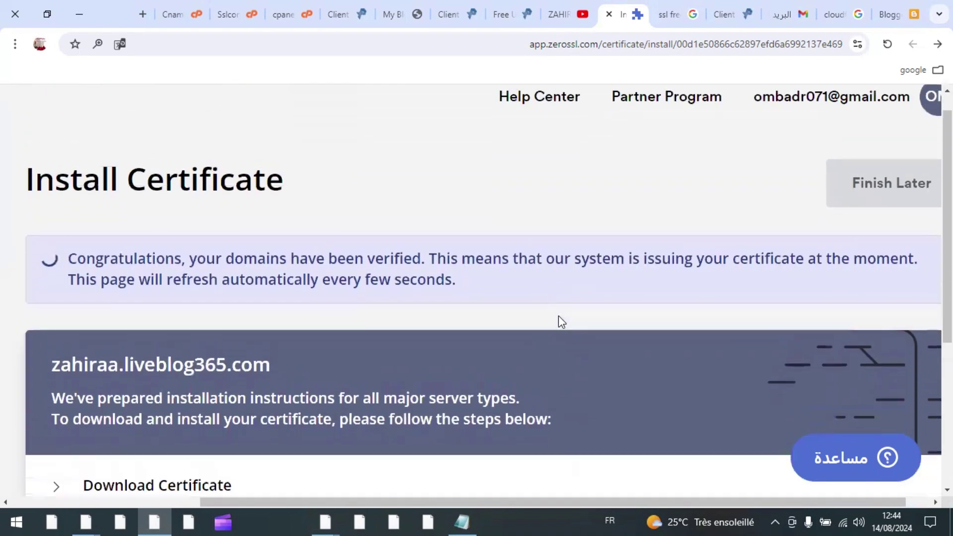
{"action": "scroll", "coordinate": [558, 316], "scroll_direction": "down", "scroll_amount": 5}
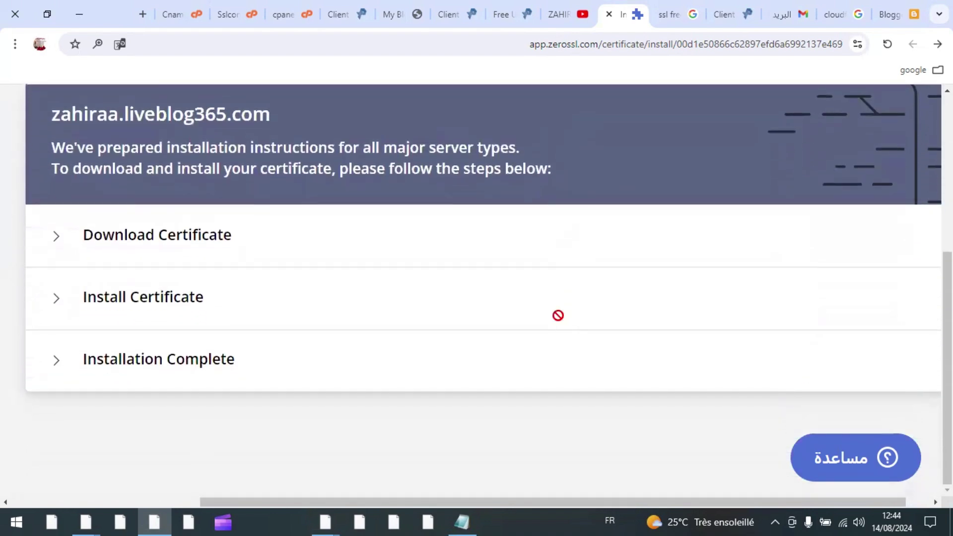
{"action": "scroll", "coordinate": [558, 315], "scroll_direction": "up", "scroll_amount": 5}
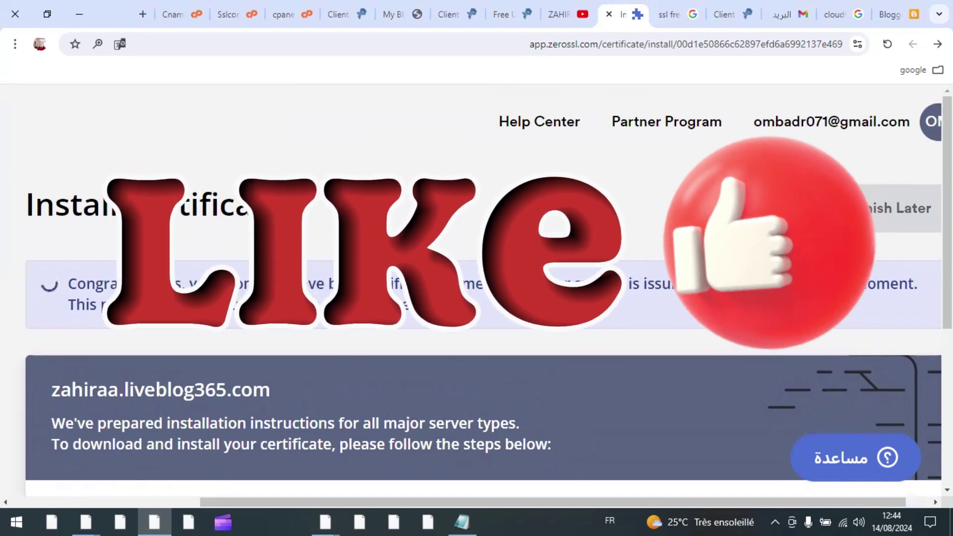
{"action": "scroll", "coordinate": [558, 320], "scroll_direction": "down", "scroll_amount": 6}
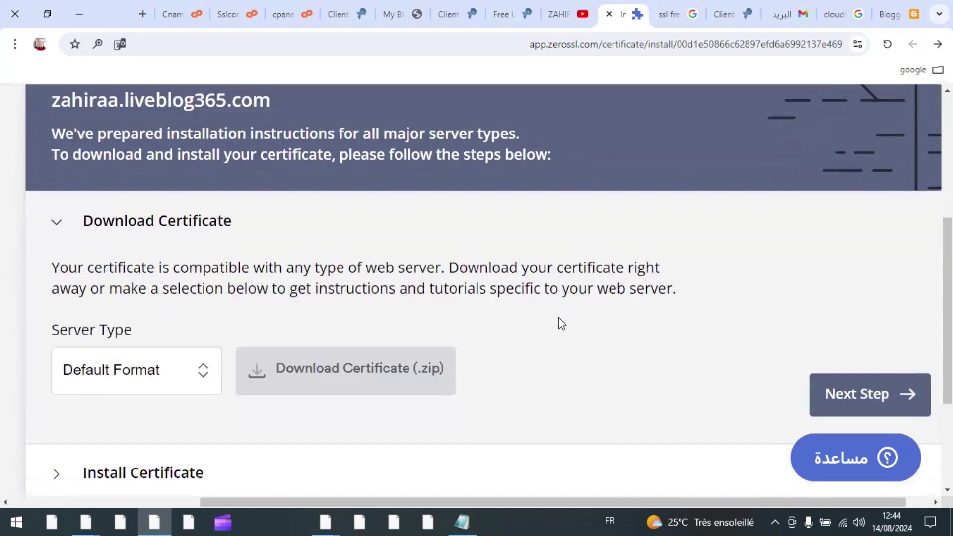
{"action": "scroll", "coordinate": [559, 320], "scroll_direction": "up", "scroll_amount": 5}
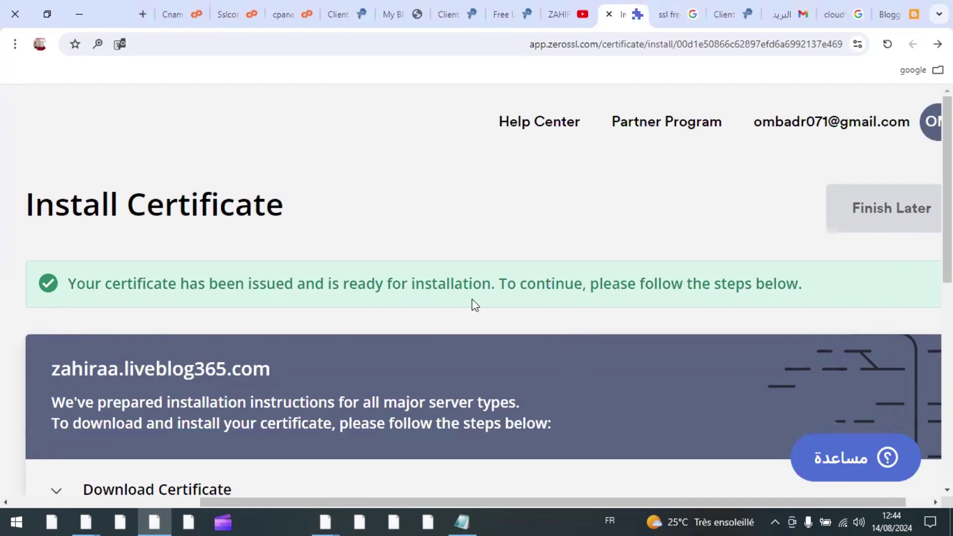
{"action": "scroll", "coordinate": [477, 243], "scroll_direction": "down", "scroll_amount": 1}
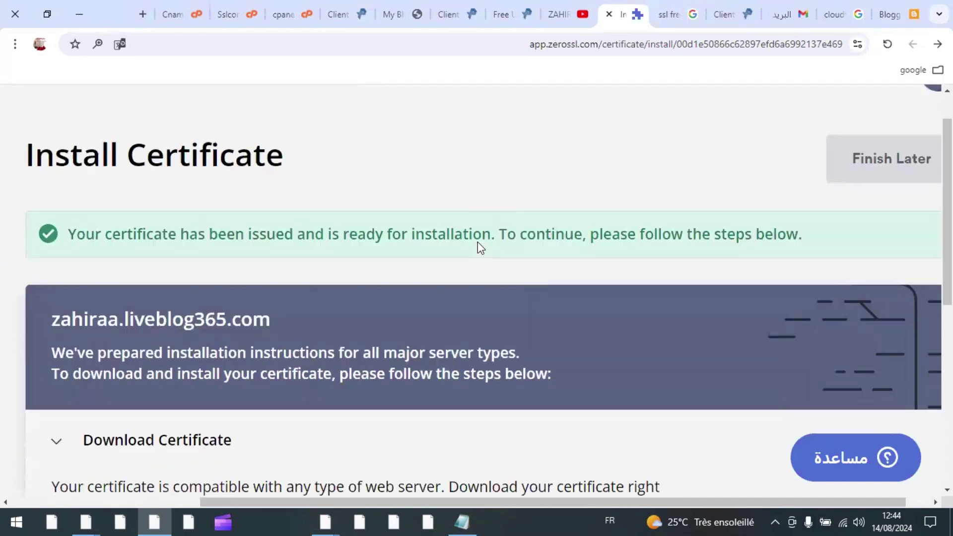
{"action": "scroll", "coordinate": [477, 243], "scroll_direction": "down", "scroll_amount": 8}
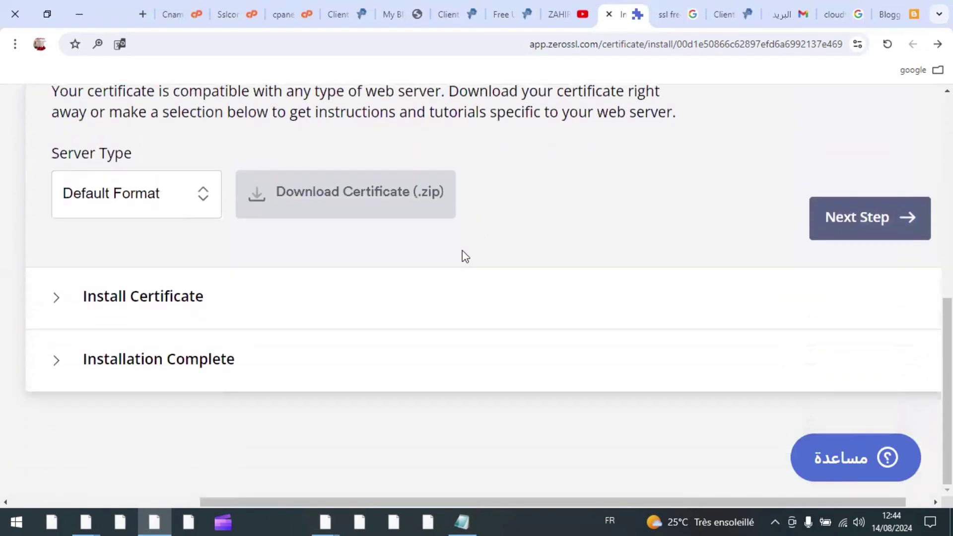
{"action": "left_click", "coordinate": [342, 193]}
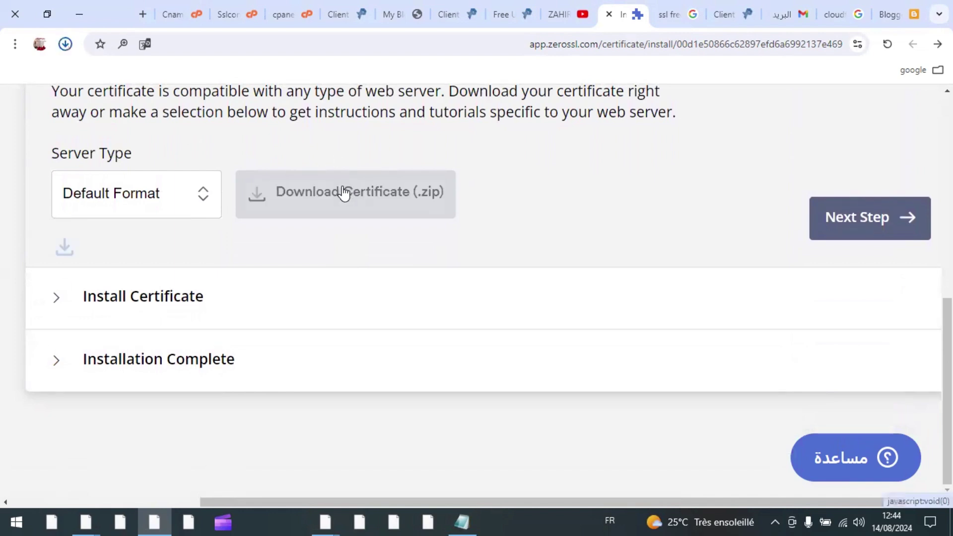
Step: Locate the downloaded zahiraa.liveblog365.com.zip in File Explorer and extract it into a folder of the same name, opening that folder
{"action": "left_click", "coordinate": [64, 44]}
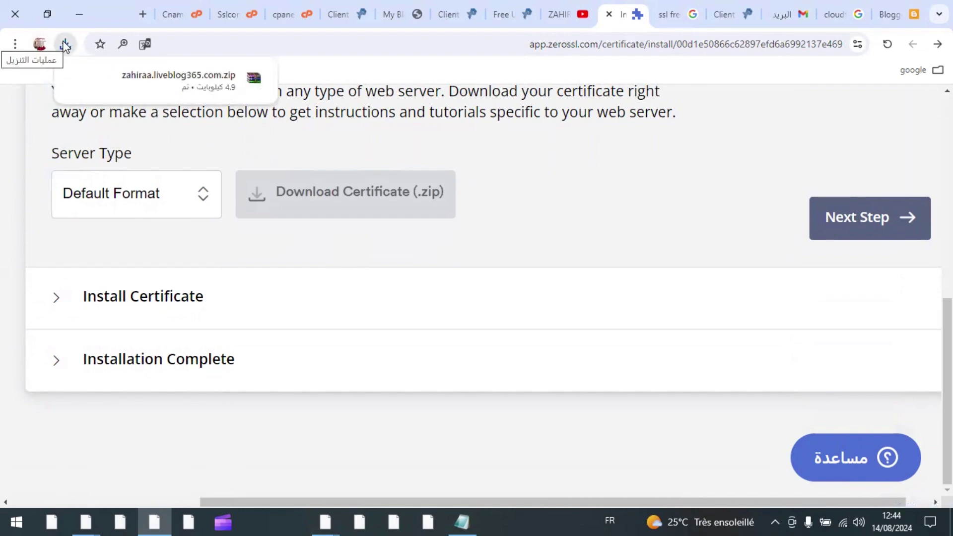
{"action": "left_click", "coordinate": [65, 44]}
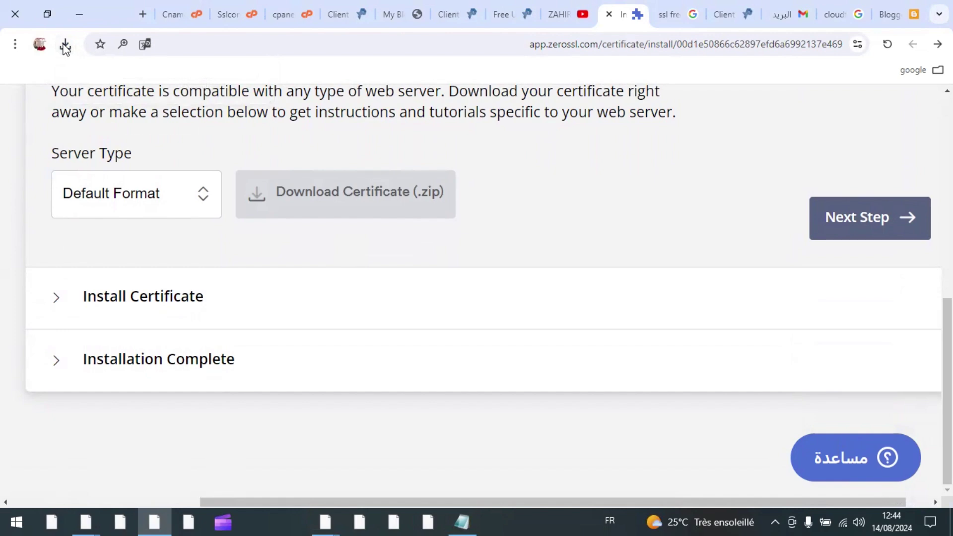
{"action": "left_click", "coordinate": [65, 46]}
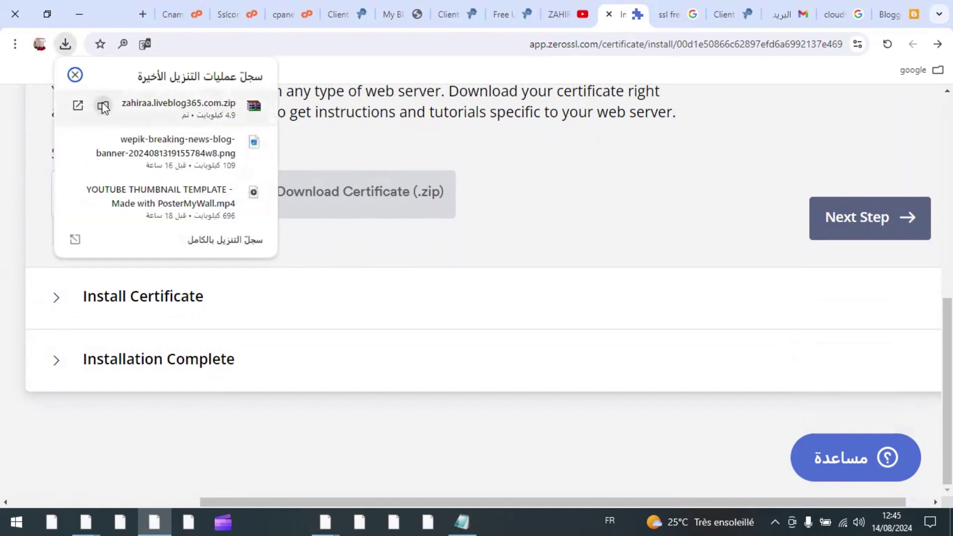
{"action": "left_click", "coordinate": [102, 105]}
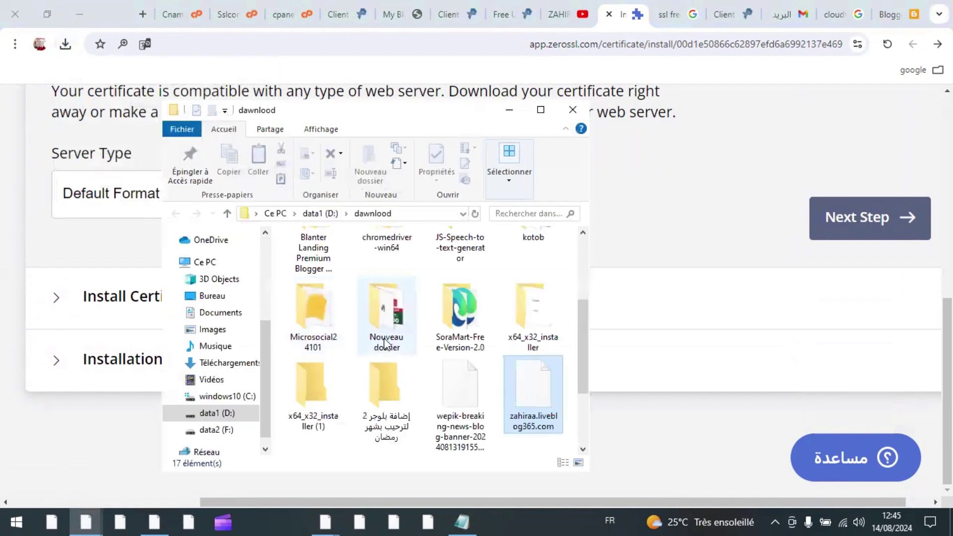
{"action": "right_click", "coordinate": [532, 381]}
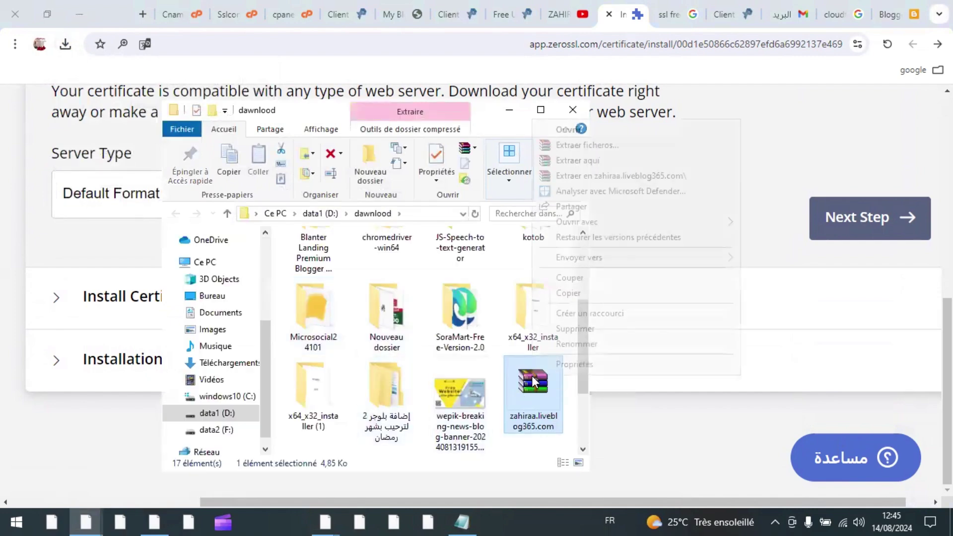
{"action": "left_click", "coordinate": [579, 176]}
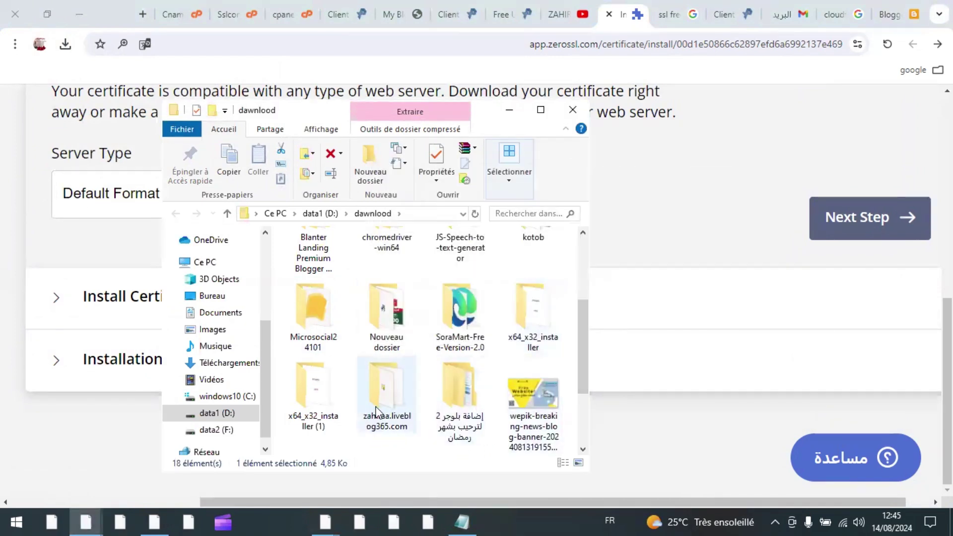
{"action": "double_click", "coordinate": [383, 392]}
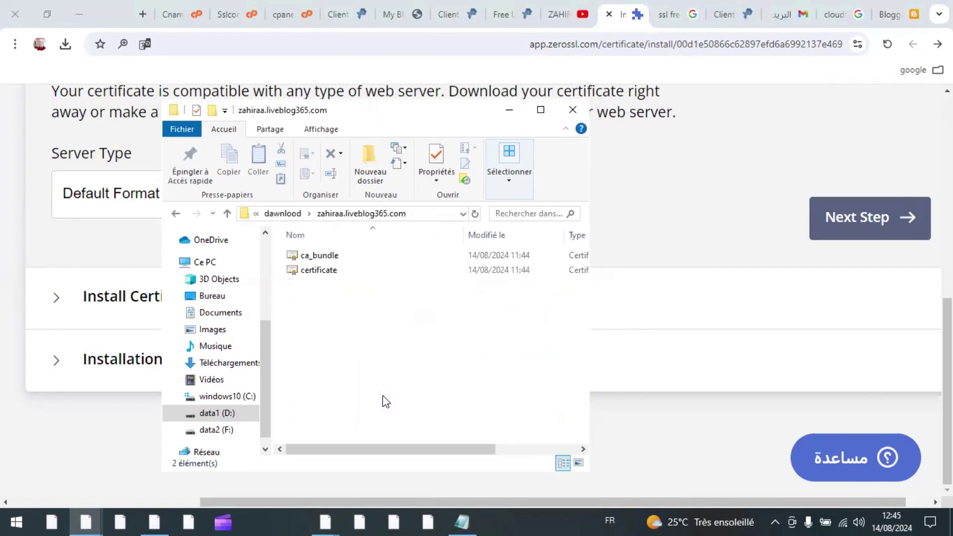
Step: Open the extracted certificate.crt file in Notepad (Bloc-notes), allowing it past the security prompt
{"action": "right_click", "coordinate": [317, 270]}
{"action": "left_click", "coordinate": [350, 278]}
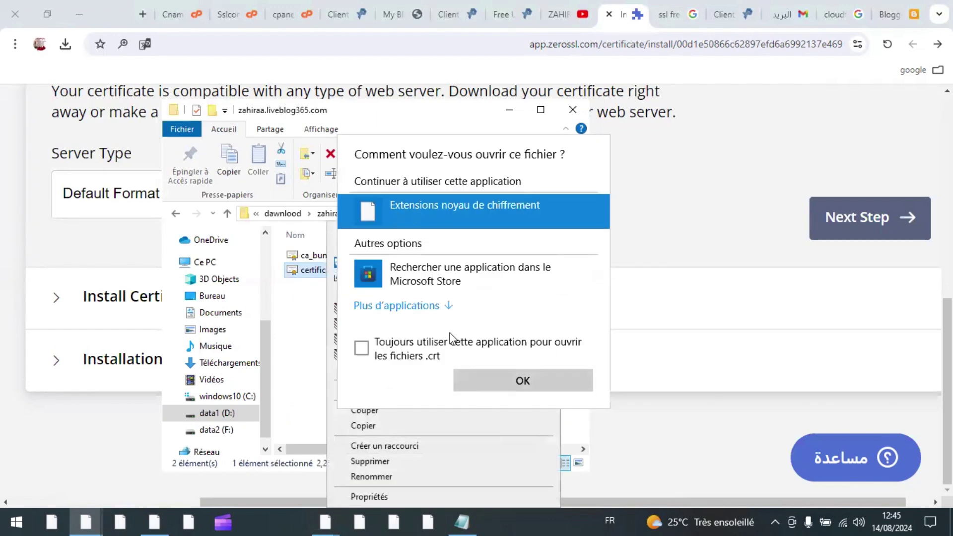
{"action": "left_click", "coordinate": [404, 306]}
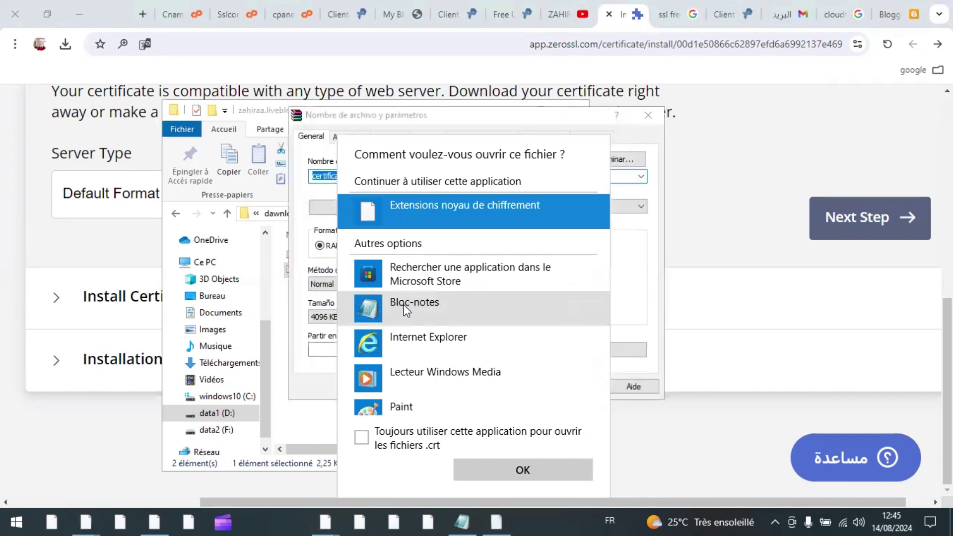
{"action": "left_click", "coordinate": [522, 469]}
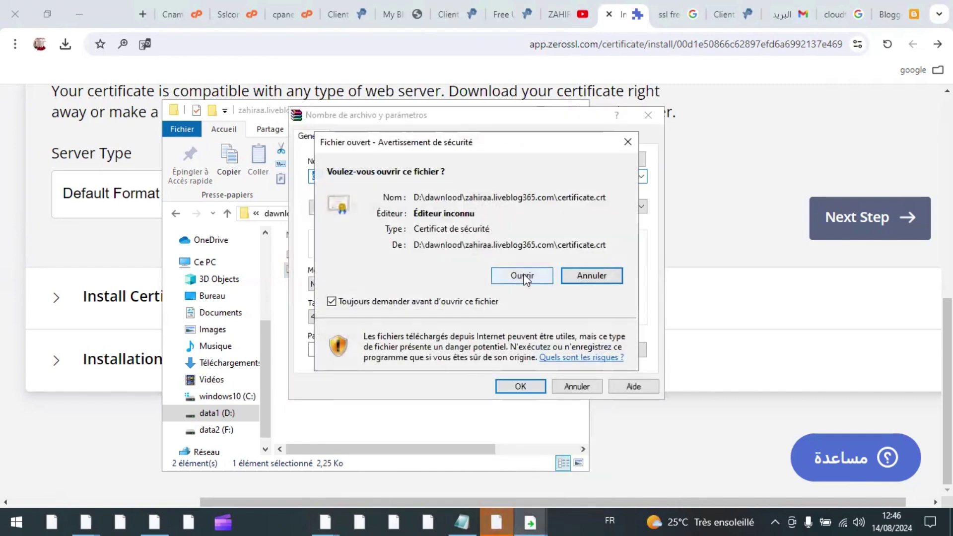
{"action": "left_click", "coordinate": [522, 276]}
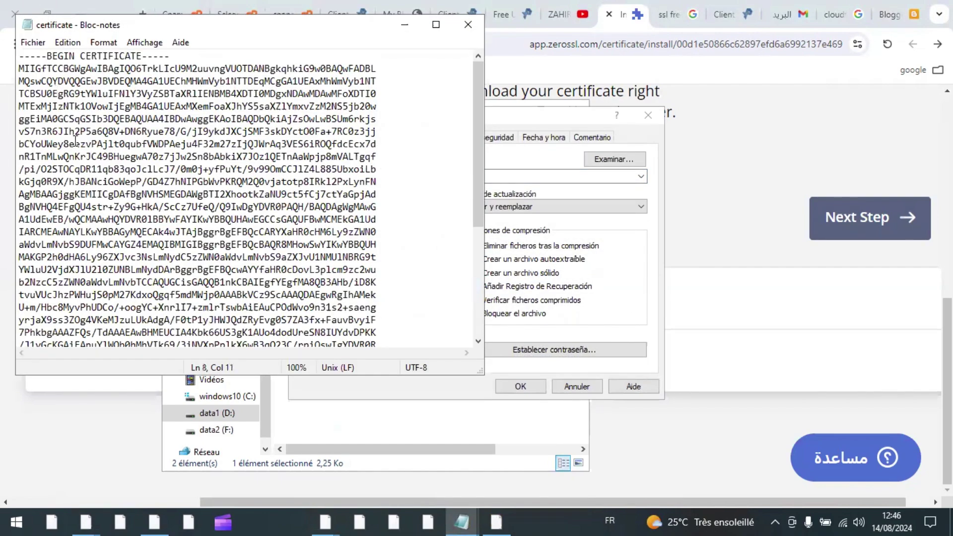
Step: Copy the entire text of the certificate file, including its BEGIN and END CERTIFICATE lines
{"action": "key", "text": "ctrl+a"}
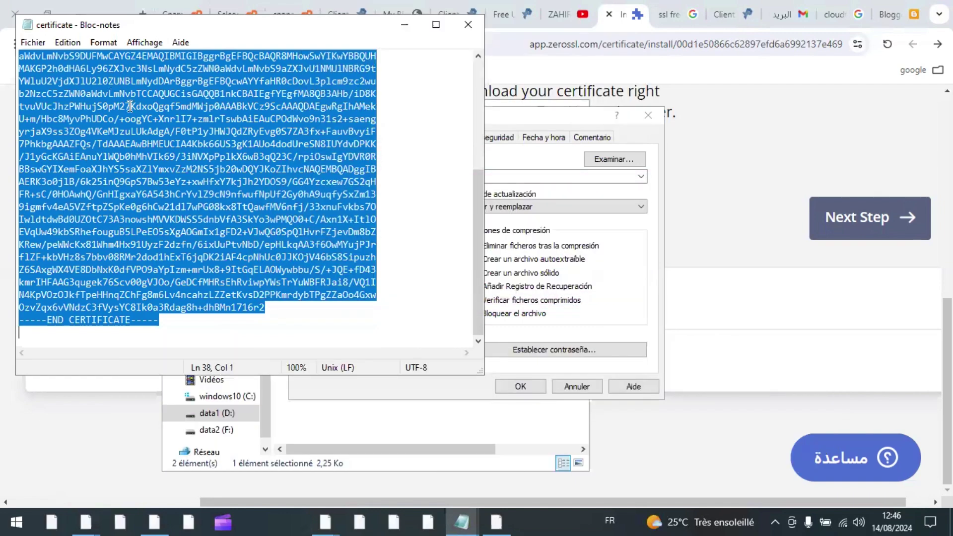
{"action": "right_click", "coordinate": [128, 104]}
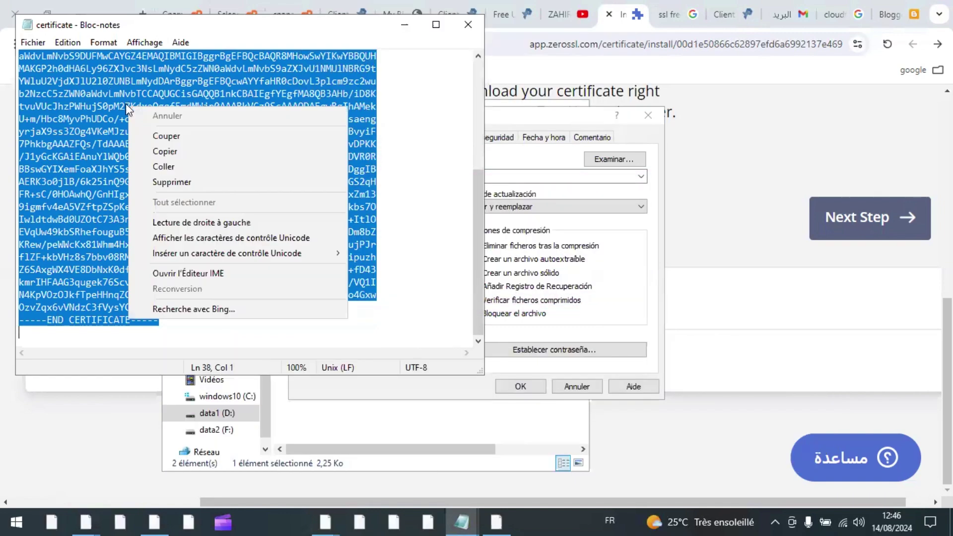
{"action": "left_click", "coordinate": [167, 152]}
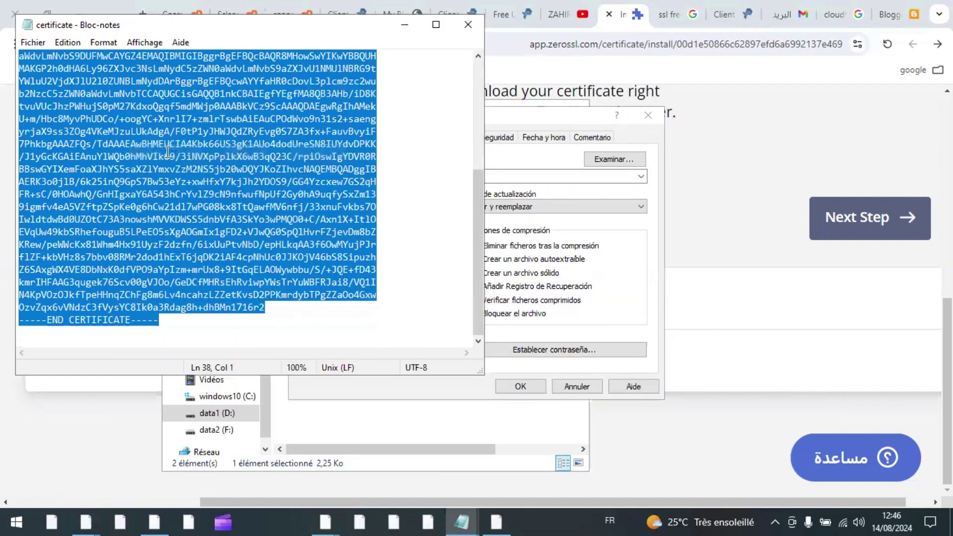
Step: Paste the copied certificate text into the empty Certificate field of the domain's SSL configuration page in VistaPanel and upload it
{"action": "left_click", "coordinate": [178, 3]}
{"action": "left_click", "coordinate": [231, 10]}
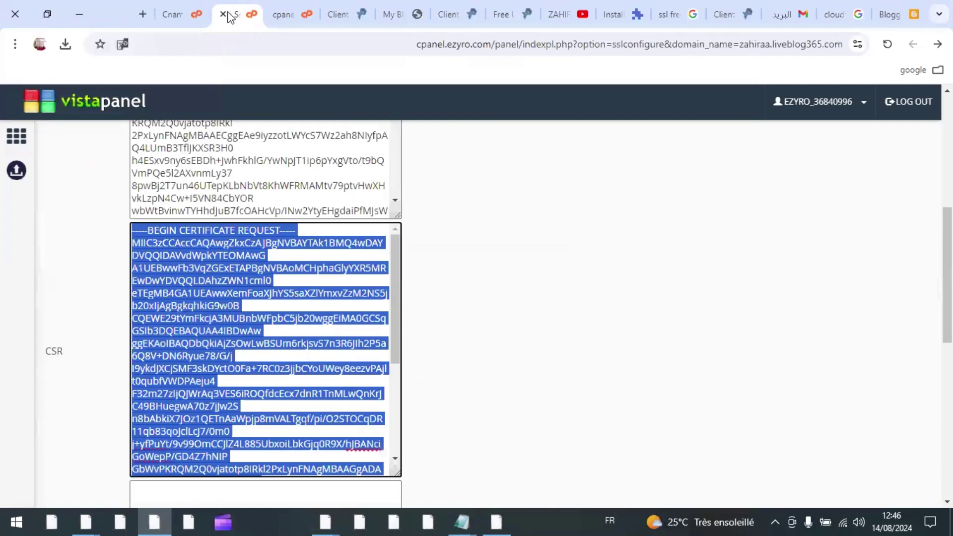
{"action": "scroll", "coordinate": [422, 275], "scroll_direction": "down", "scroll_amount": 5}
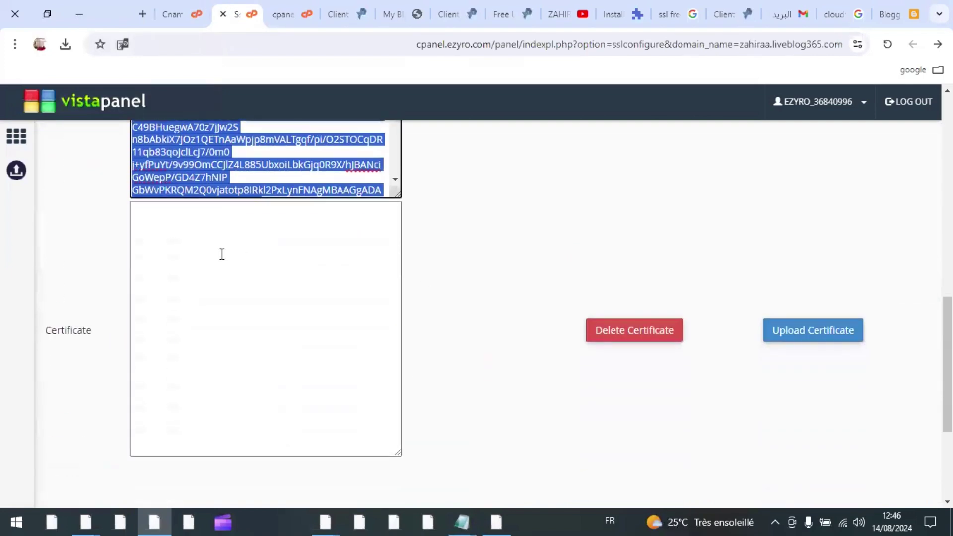
{"action": "left_click", "coordinate": [149, 228]}
{"action": "right_click", "coordinate": [149, 226]}
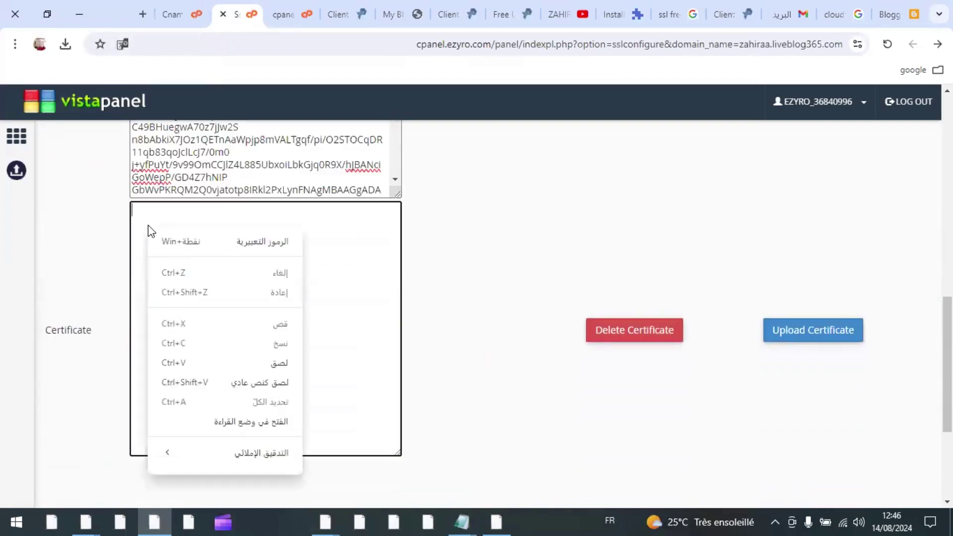
{"action": "left_click", "coordinate": [177, 362]}
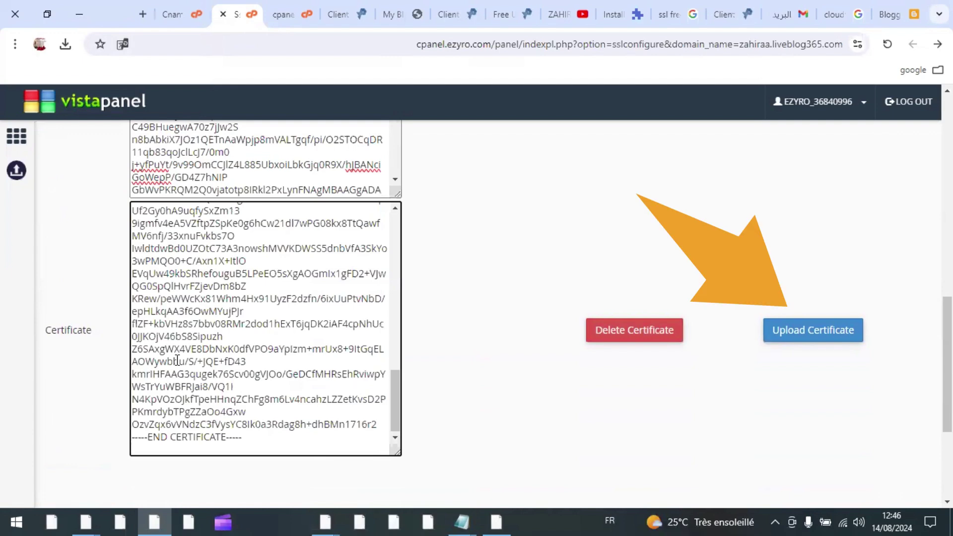
{"action": "left_click", "coordinate": [818, 337]}
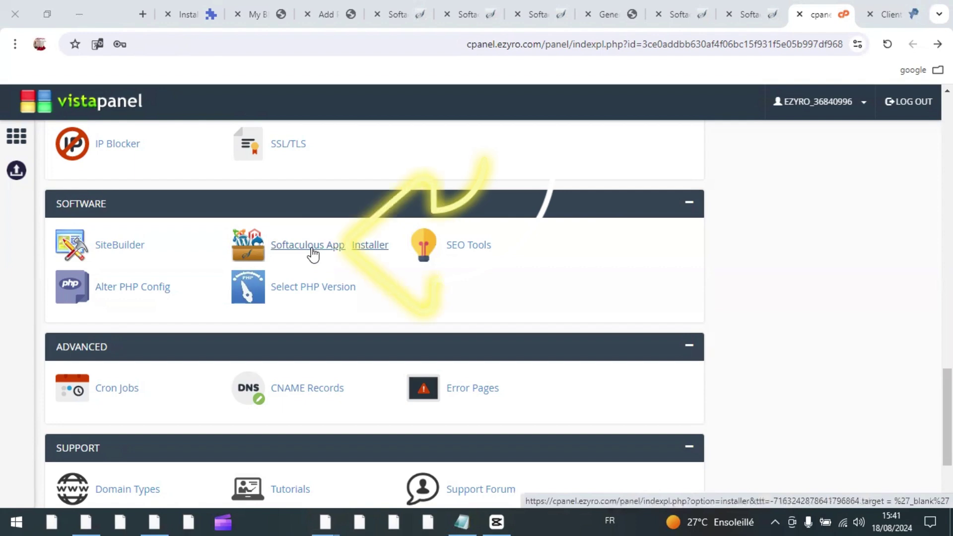
Step: View the zahiraa.liveblog365.com installation and its admin login in Softaculous's WordPress Management page
{"action": "left_click", "coordinate": [755, 19]}
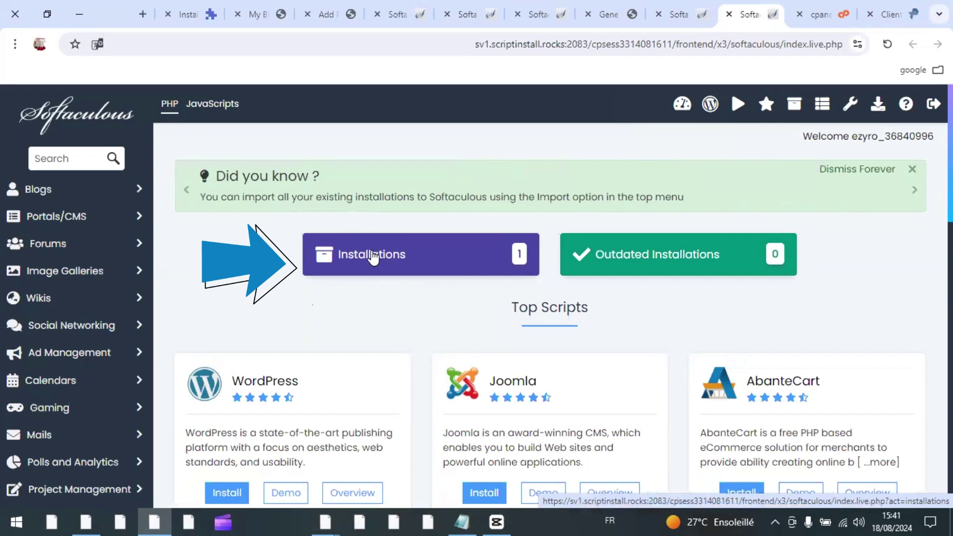
{"action": "left_click", "coordinate": [680, 14]}
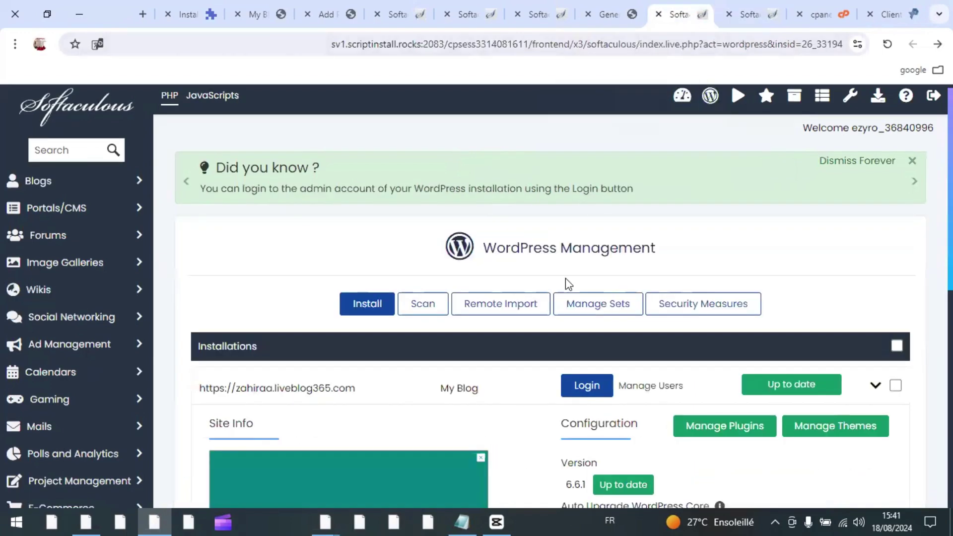
{"action": "scroll", "coordinate": [506, 317], "scroll_direction": "down", "scroll_amount": 2}
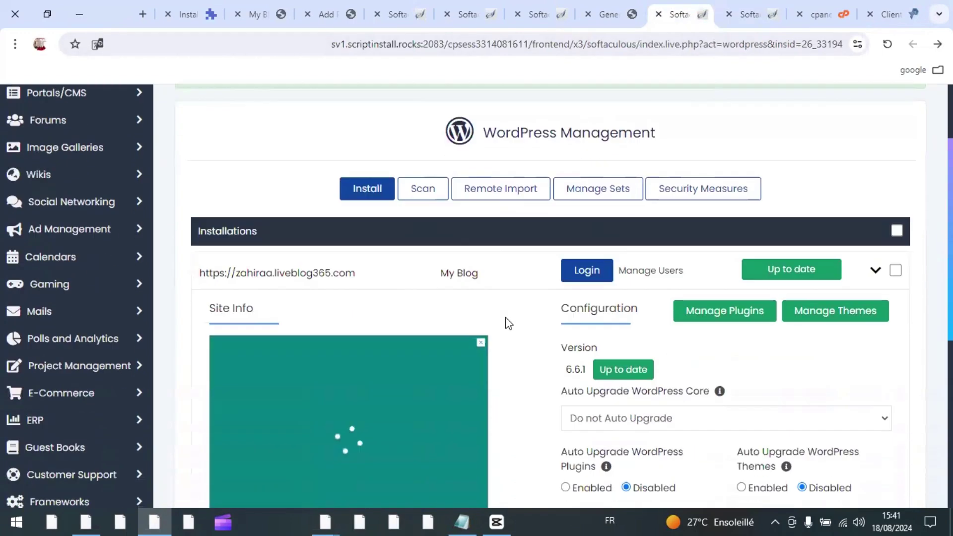
{"action": "scroll", "coordinate": [506, 317], "scroll_direction": "down", "scroll_amount": 1}
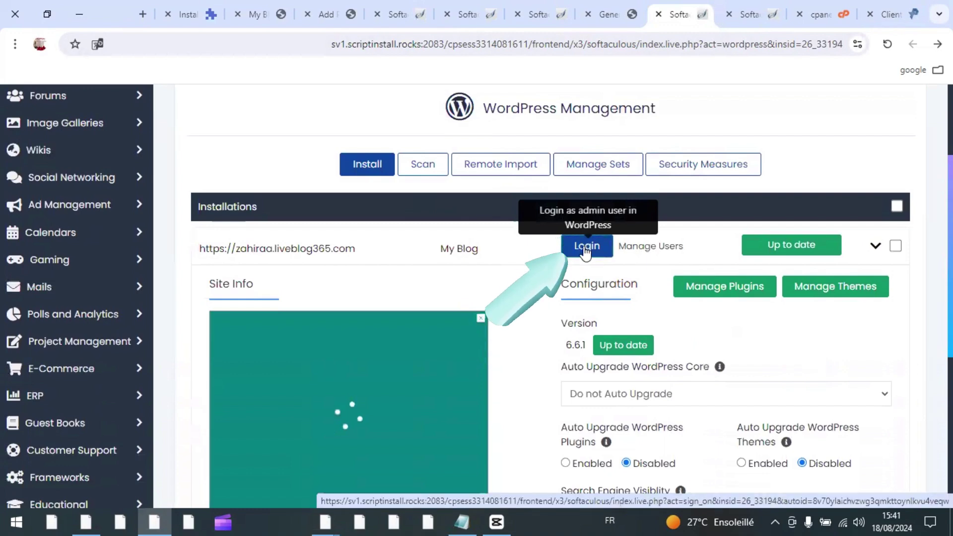
Step: Check the protocol of the WordPress Address and Site Address in the WordPress General Settings and review the remaining settings
{"action": "left_click", "coordinate": [604, 14]}
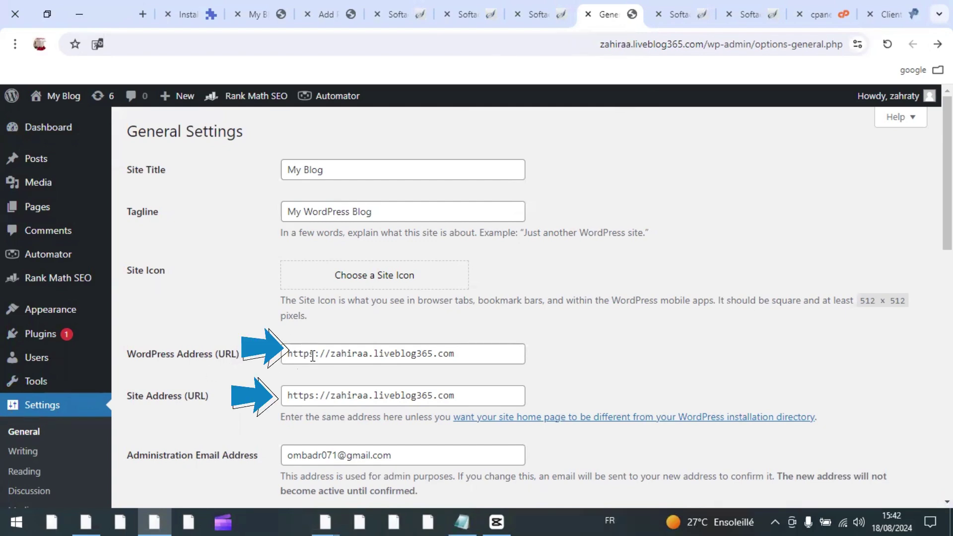
{"action": "left_click_drag", "start_coordinate": [313, 358], "coordinate": [311, 354]}
{"action": "left_click", "coordinate": [312, 396]}
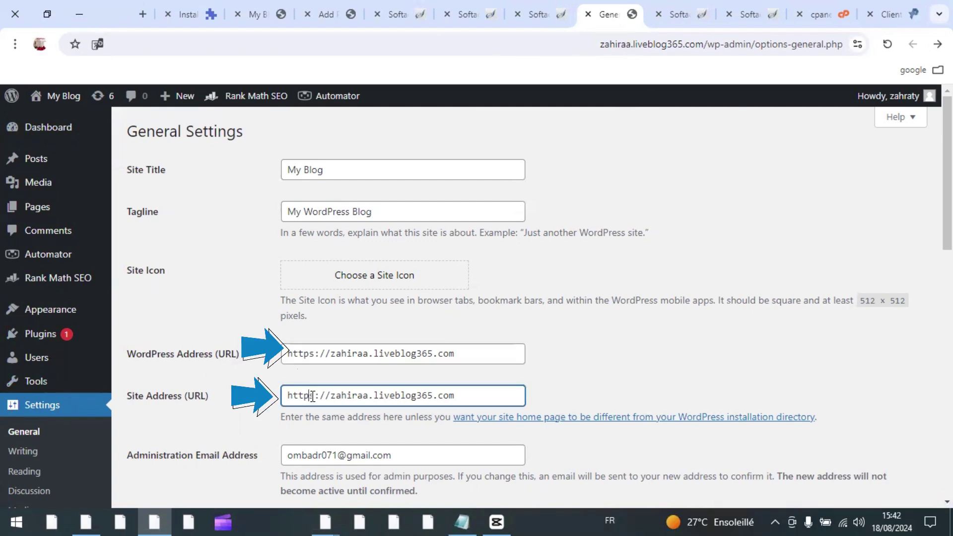
{"action": "scroll", "coordinate": [317, 397], "scroll_direction": "down", "scroll_amount": 12}
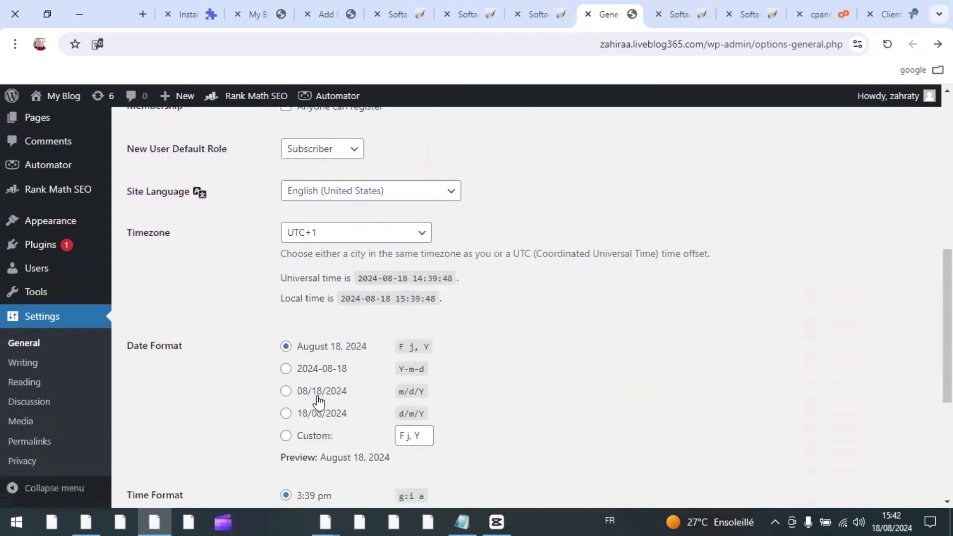
{"action": "scroll", "coordinate": [318, 402], "scroll_direction": "down", "scroll_amount": 2}
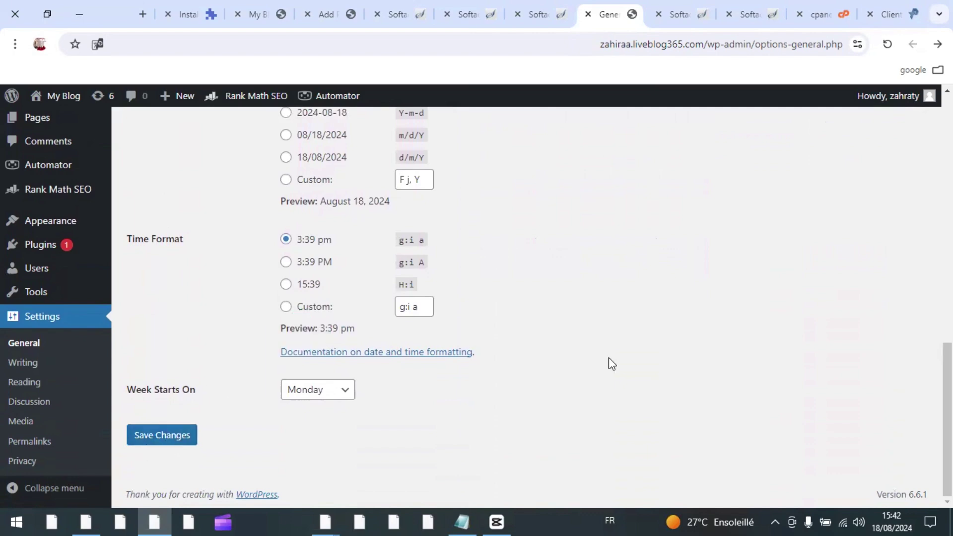
{"action": "scroll", "coordinate": [589, 193], "scroll_direction": "up", "scroll_amount": 10}
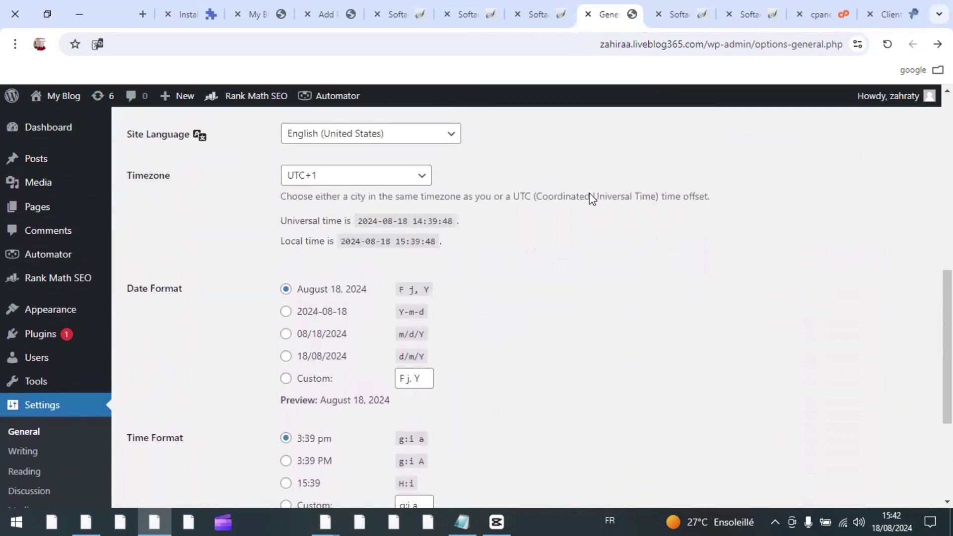
{"action": "scroll", "coordinate": [589, 194], "scroll_direction": "up", "scroll_amount": 3}
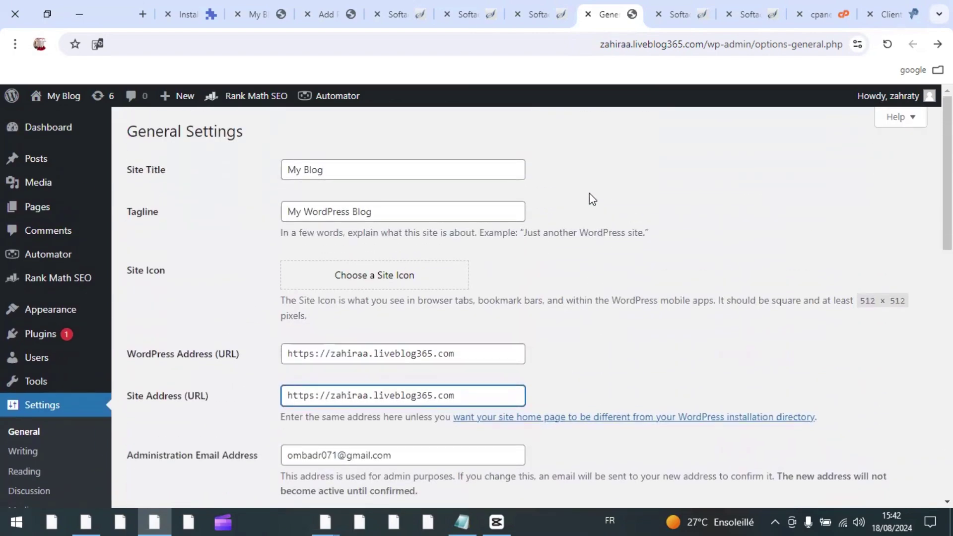
Step: Open the My Blog site at zahiraa.liveblog365.com and reload it to check its address for a secure connection
{"action": "left_click", "coordinate": [534, 10]}
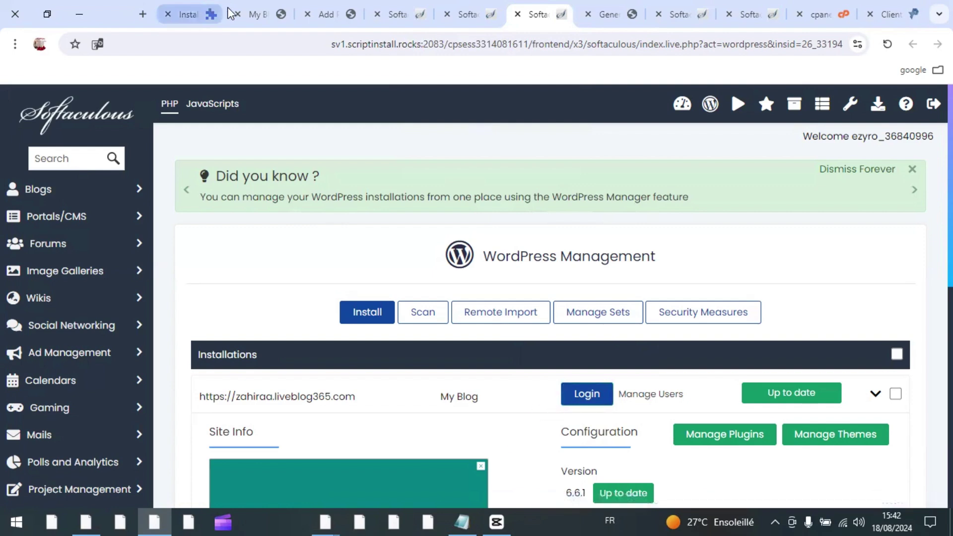
{"action": "left_click", "coordinate": [261, 13]}
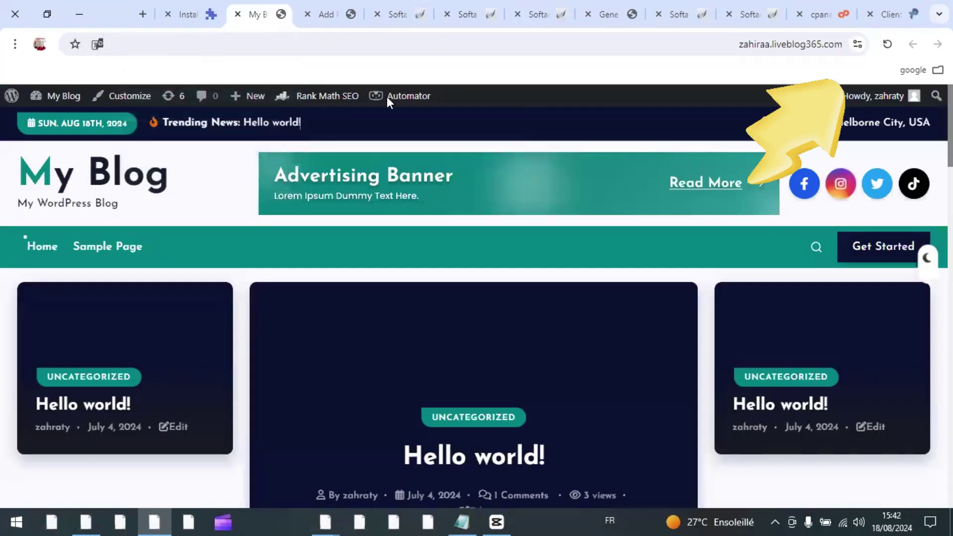
{"action": "left_click", "coordinate": [888, 45]}
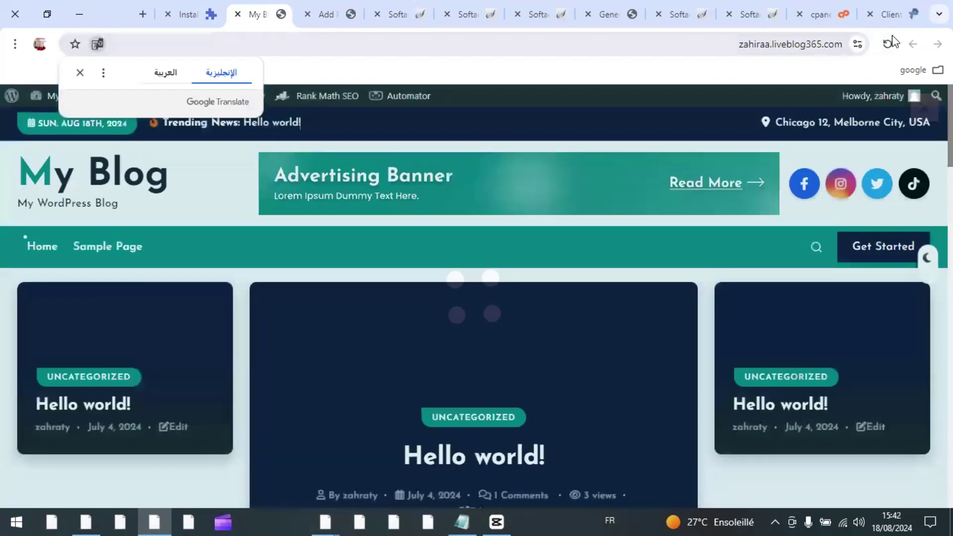
{"action": "left_click", "coordinate": [844, 45]}
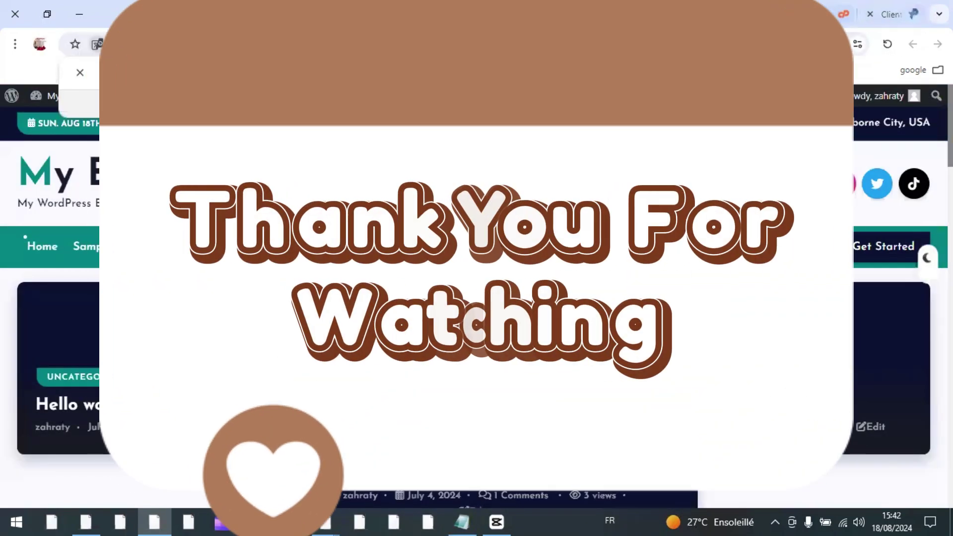